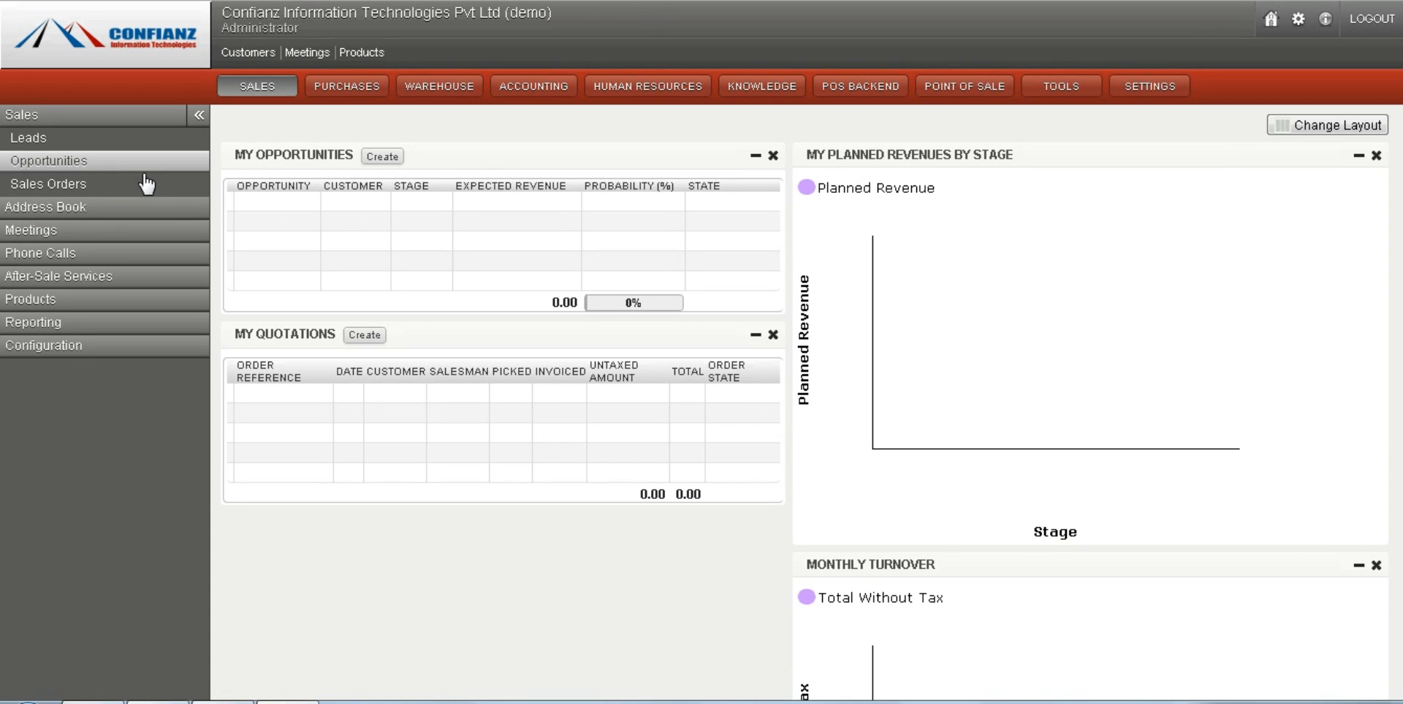
# Open the sales orders list and view it by quotations, sales and to invoice before clearing the filters.
pyautogui.click(58, 186)
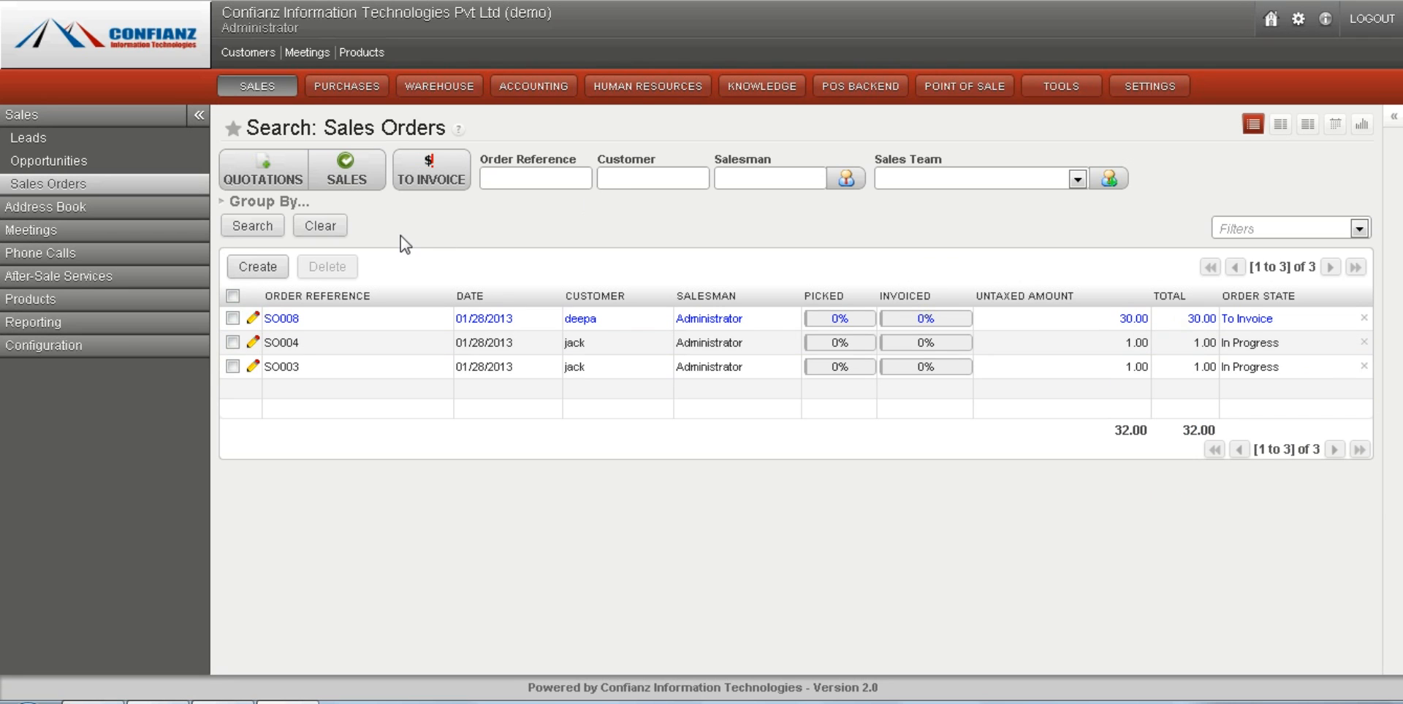
pyautogui.click(268, 175)
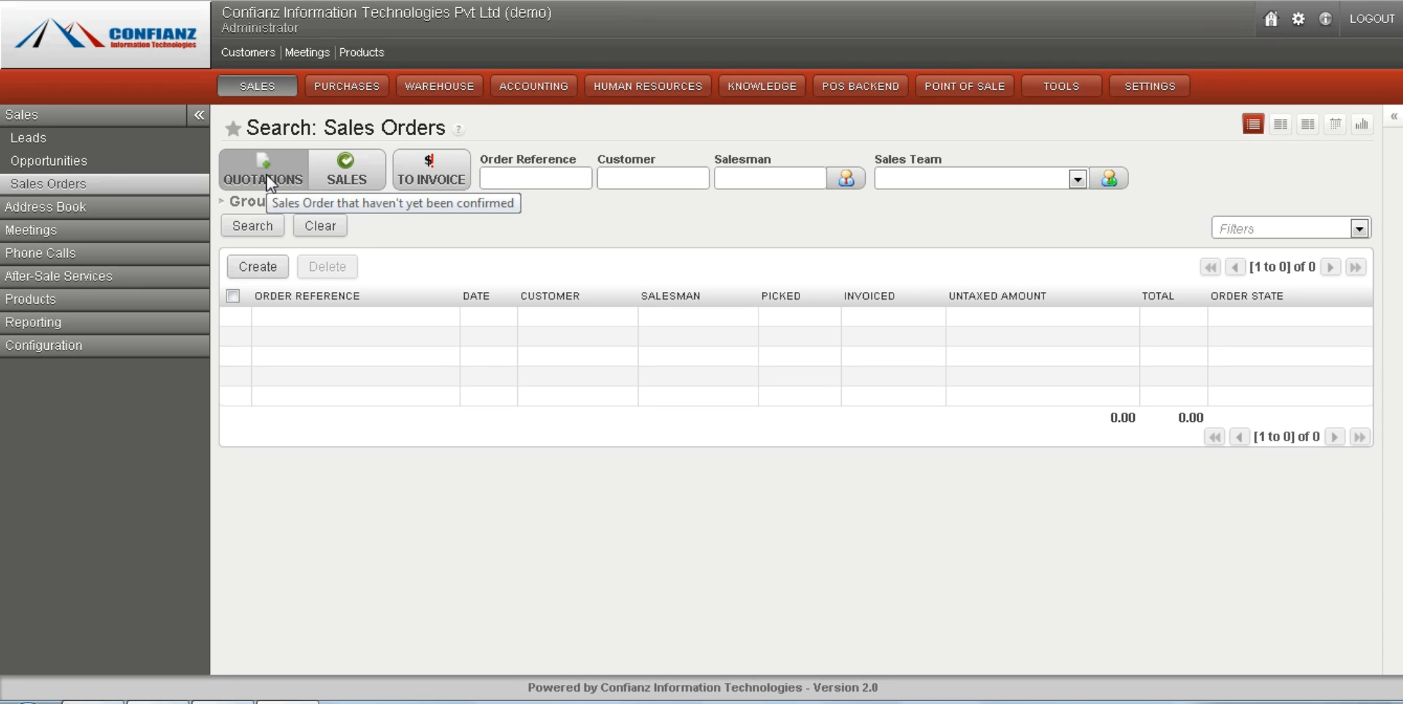
pyautogui.click(341, 177)
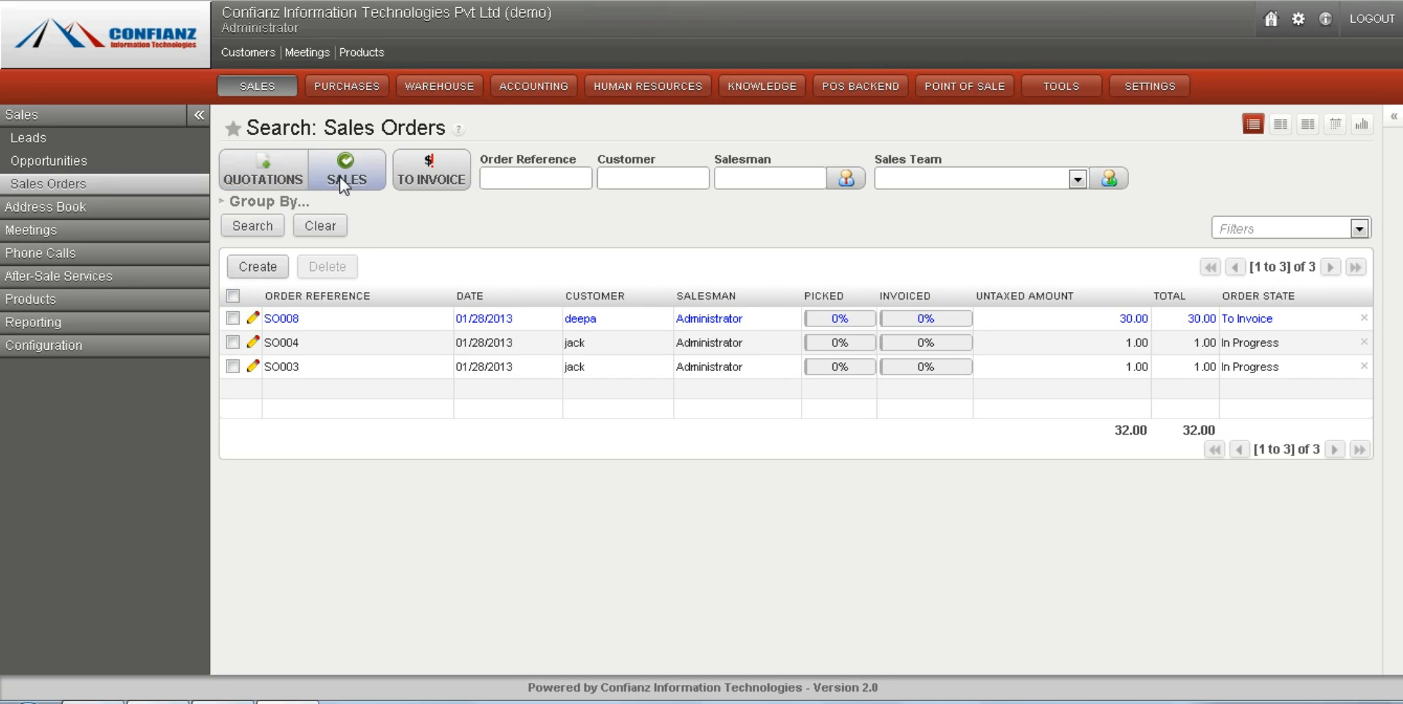
pyautogui.click(343, 183)
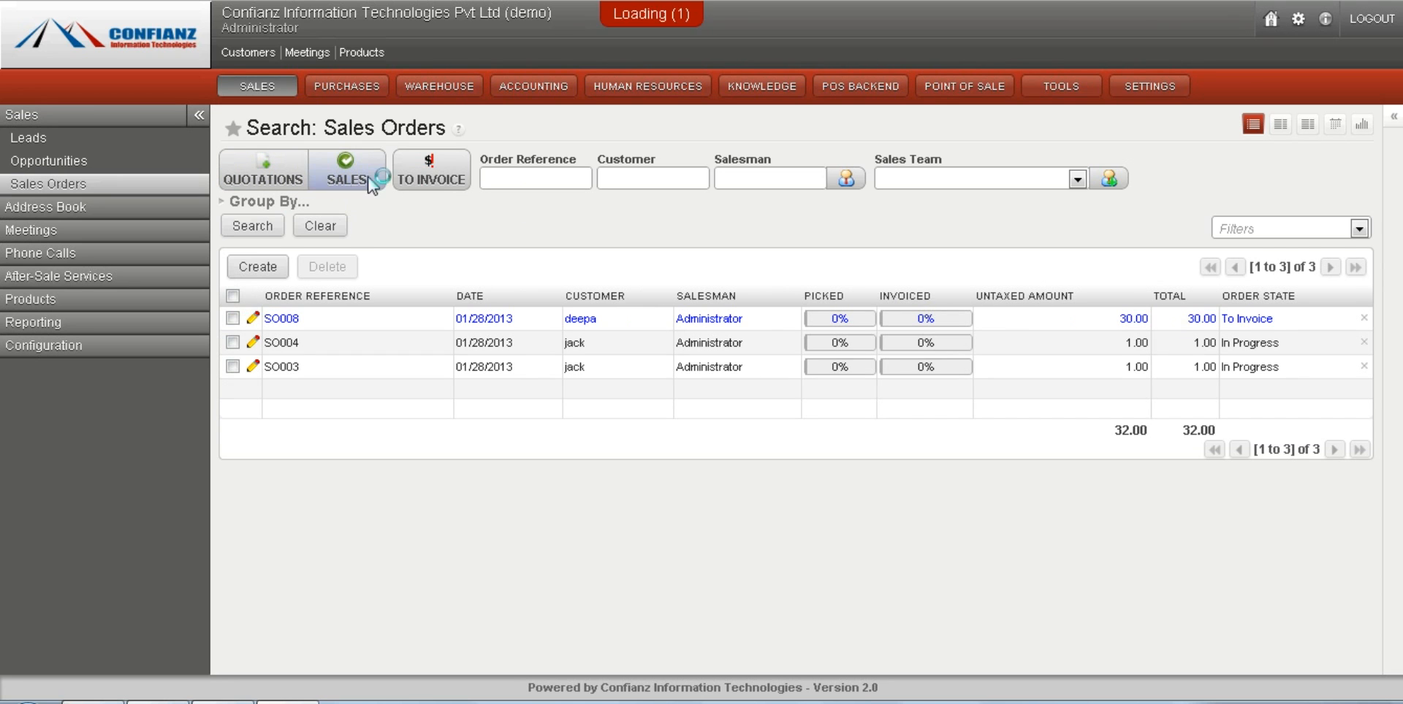
pyautogui.click(444, 177)
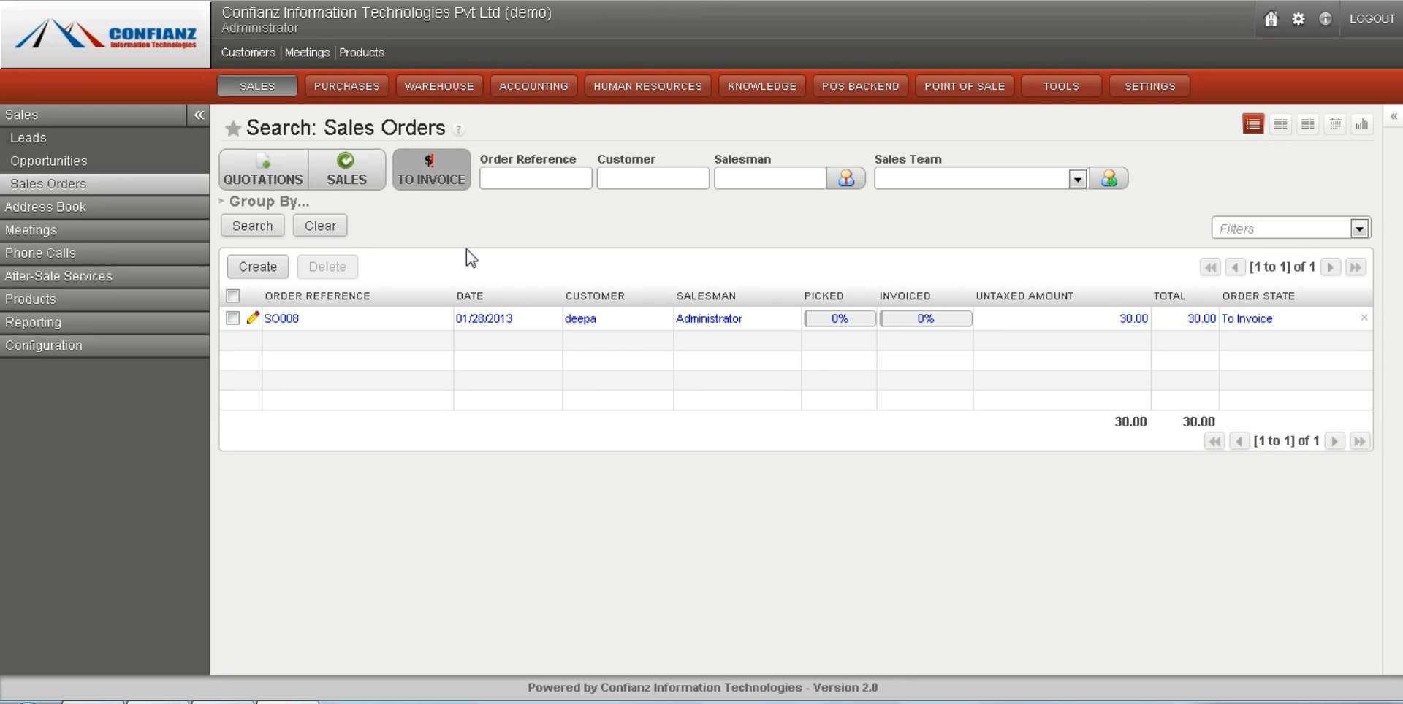
pyautogui.click(320, 226)
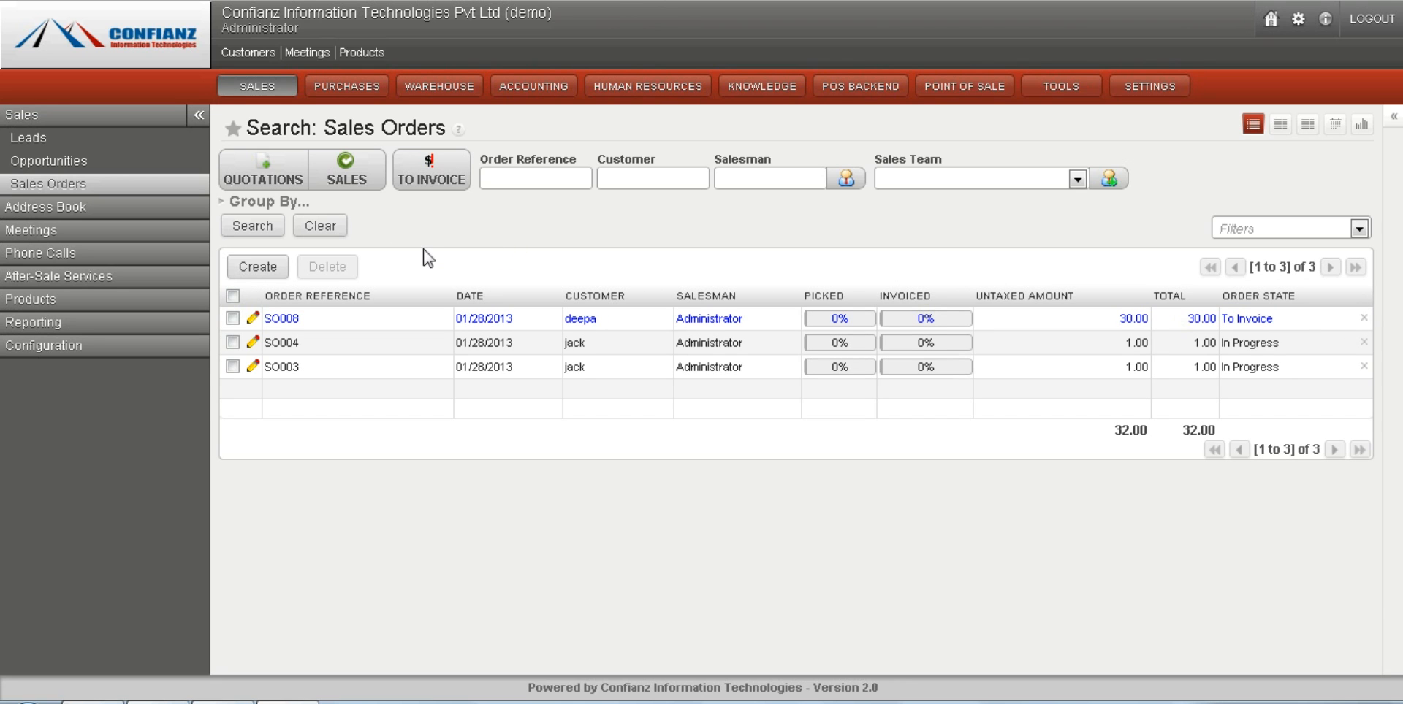
# Create a new sales order with the default shop and enter the customer reference.
pyautogui.click(257, 268)
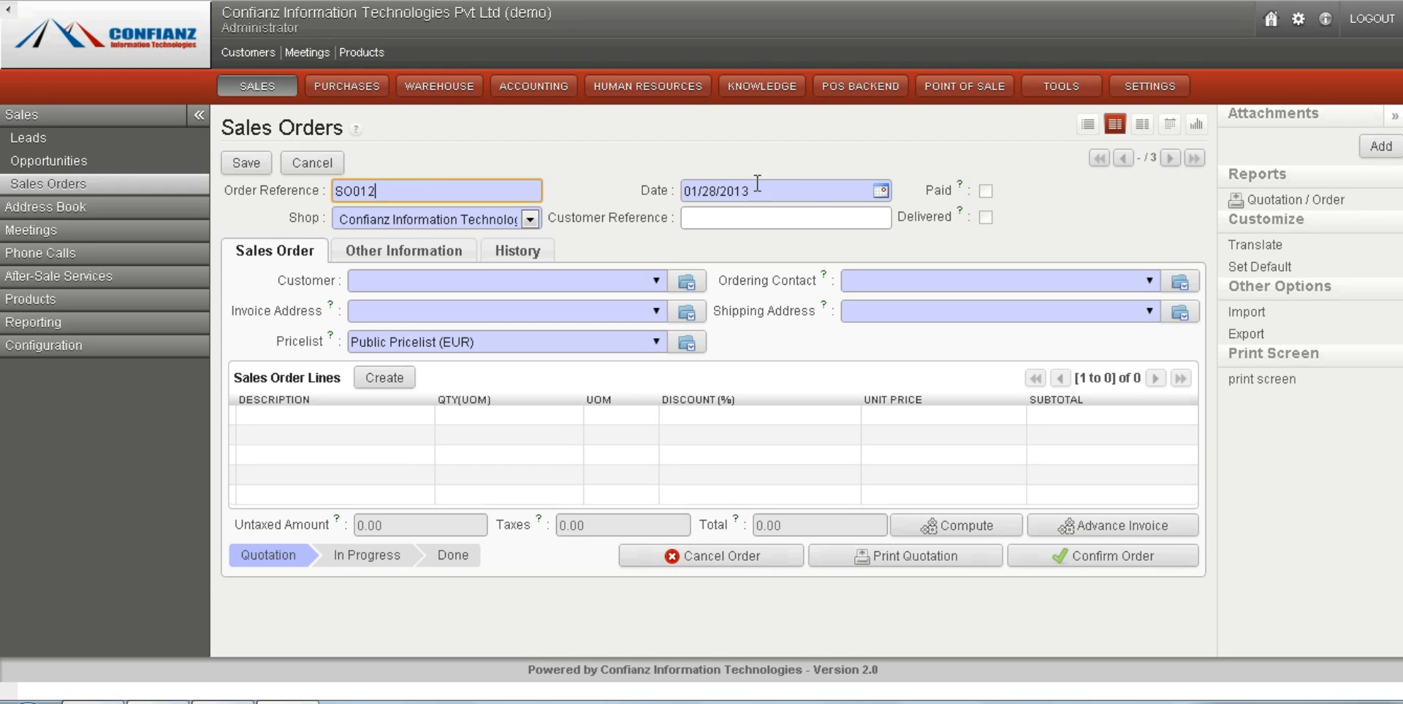
pyautogui.click(530, 219)
pyautogui.click(529, 221)
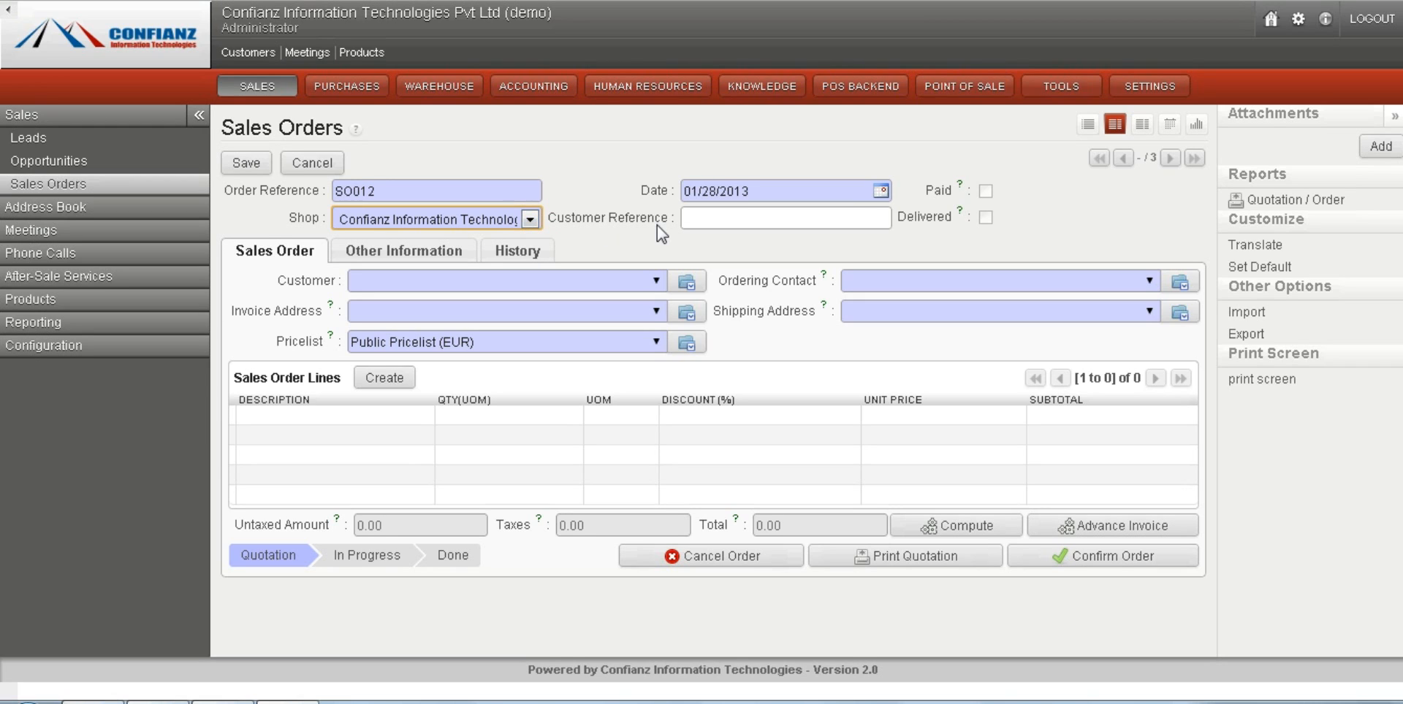
pyautogui.click(734, 228)
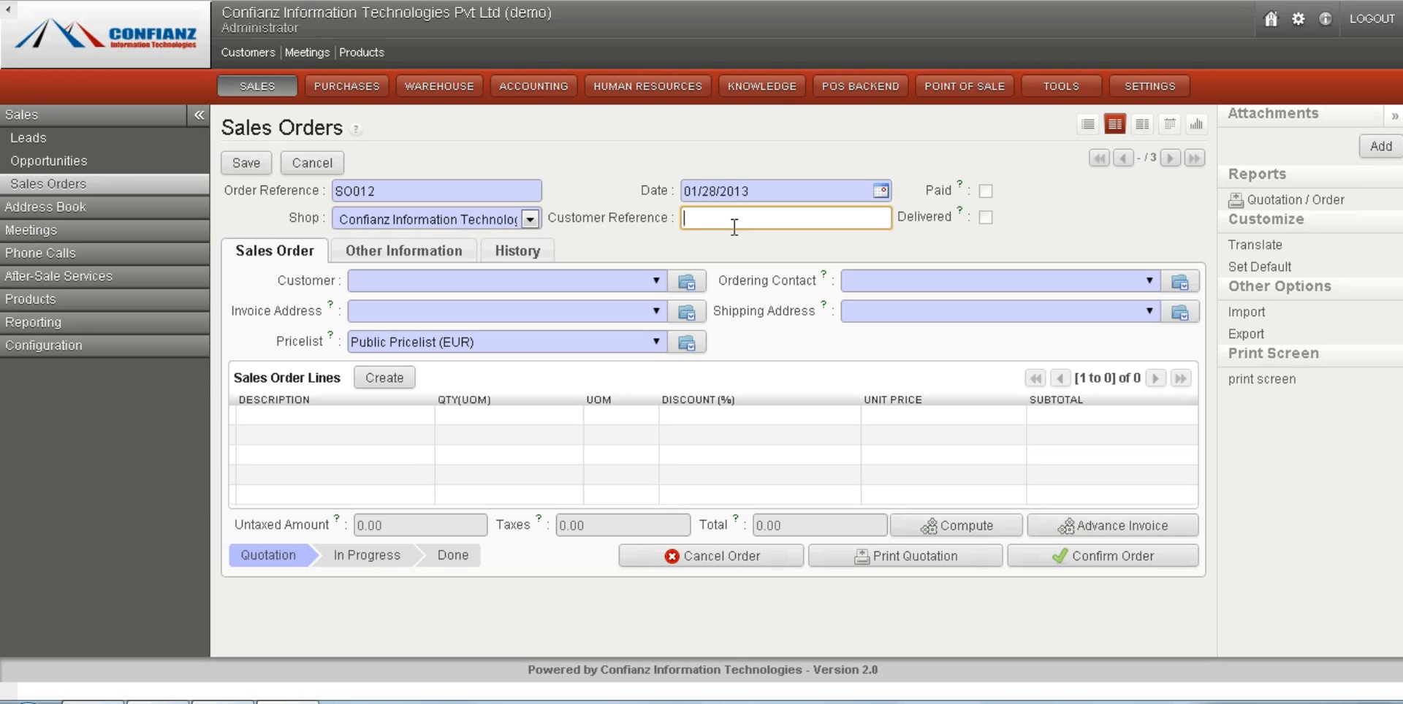
pyautogui.write('12')
pyautogui.click(657, 285)
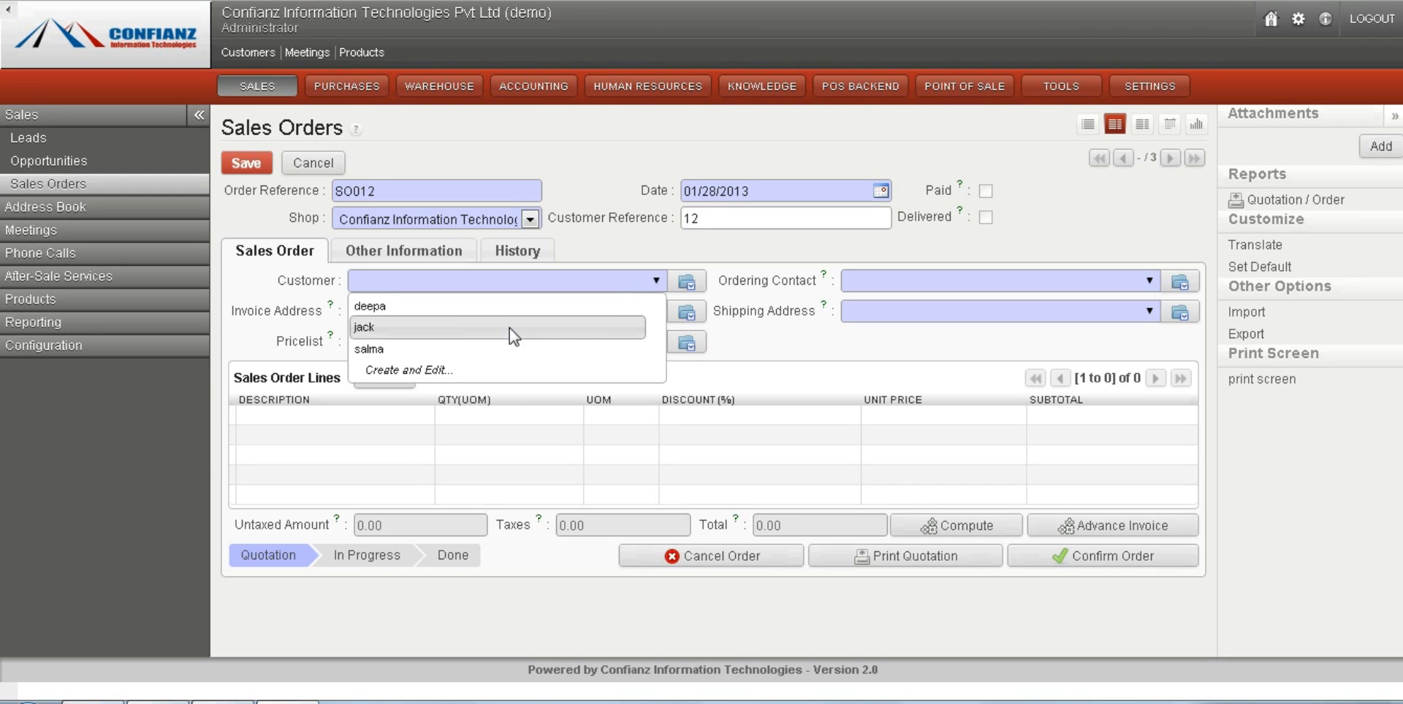
pyautogui.click(441, 371)
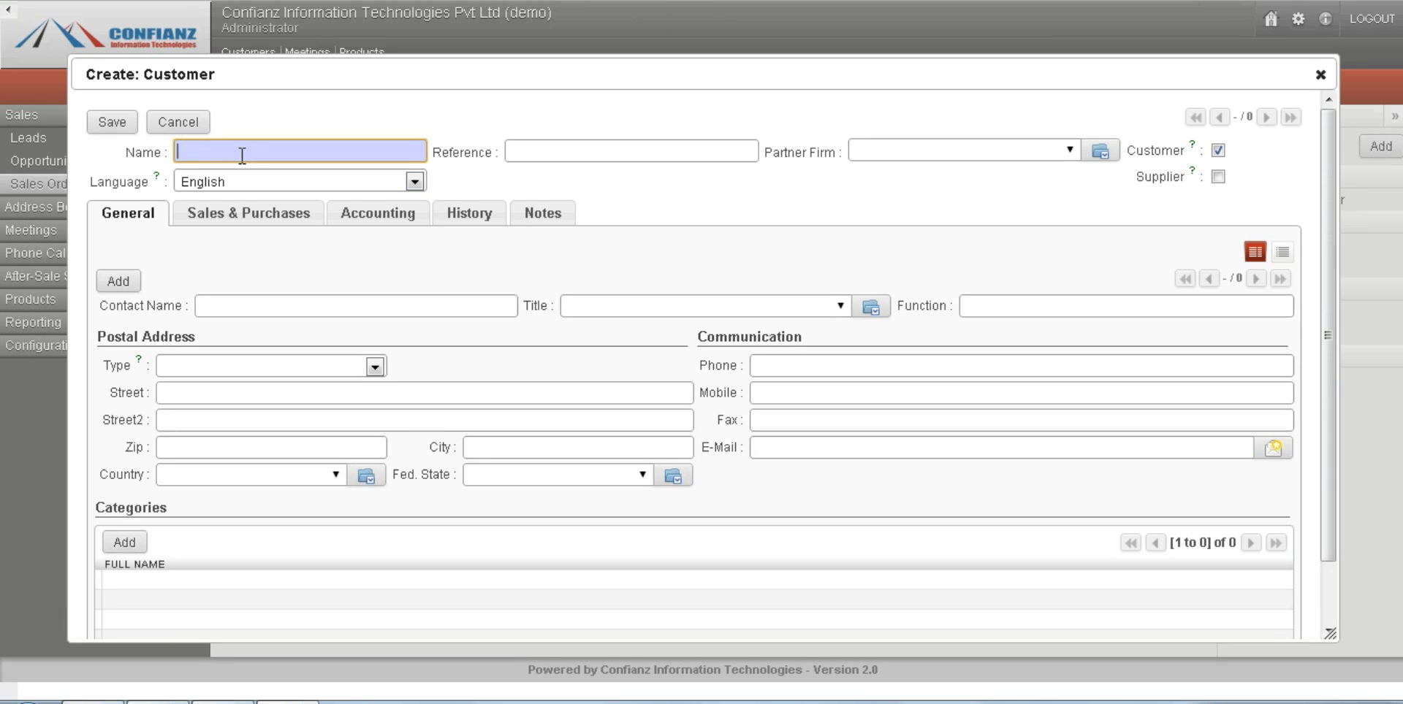
pyautogui.write('george')
pyautogui.click(544, 153)
pyautogui.write('gr')
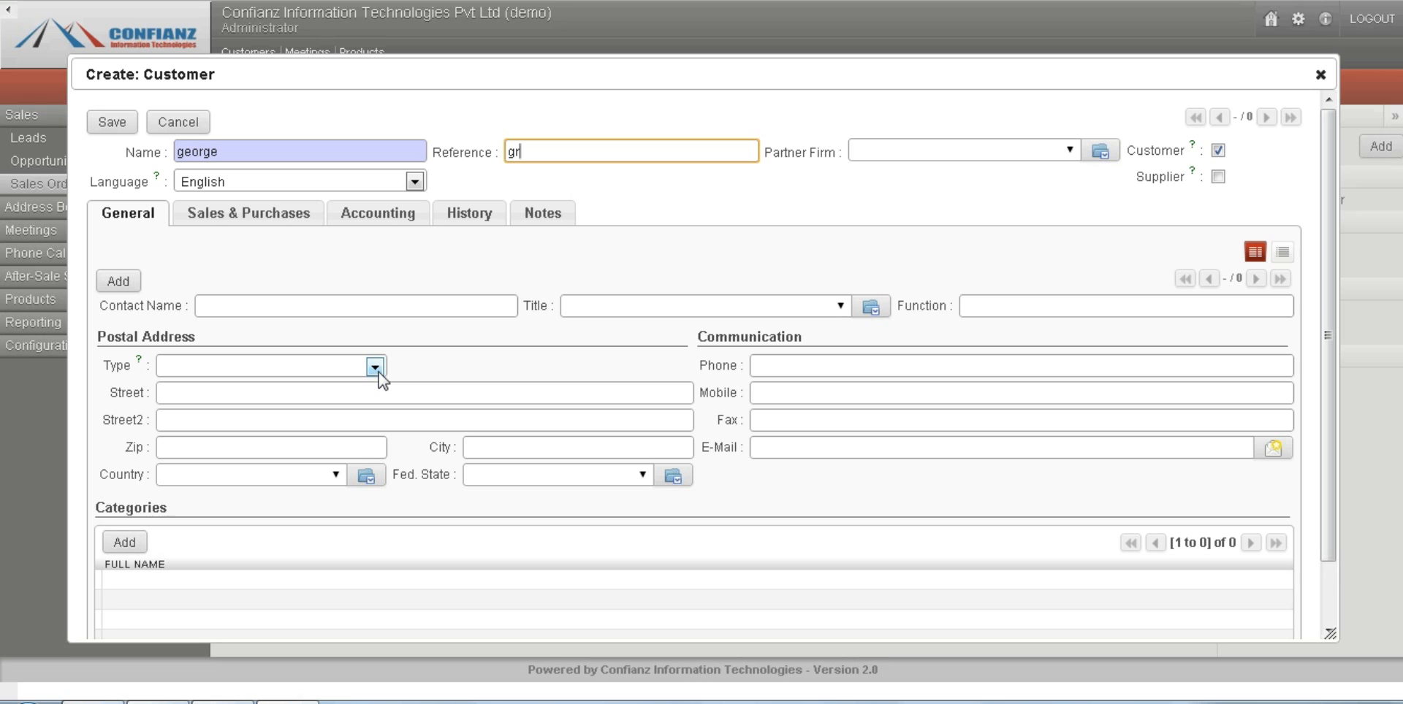
pyautogui.click(250, 306)
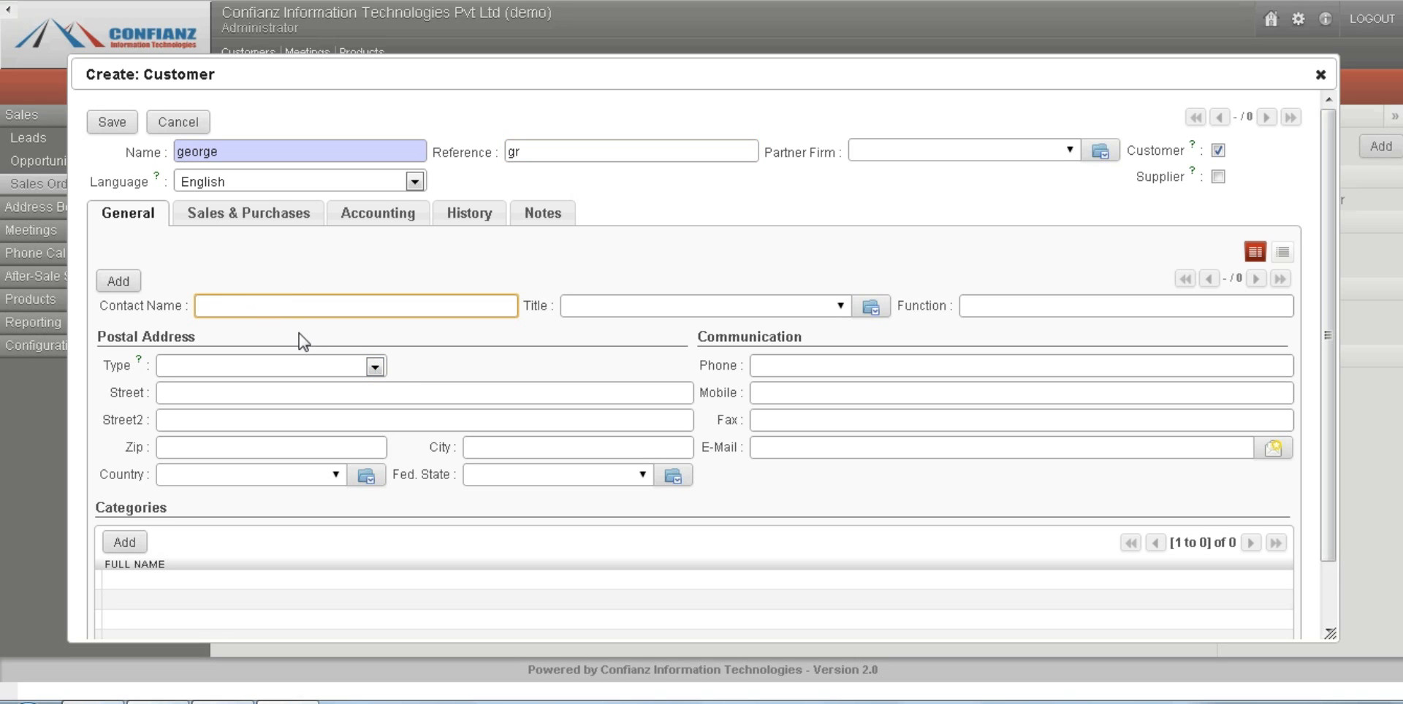
pyautogui.click(331, 370)
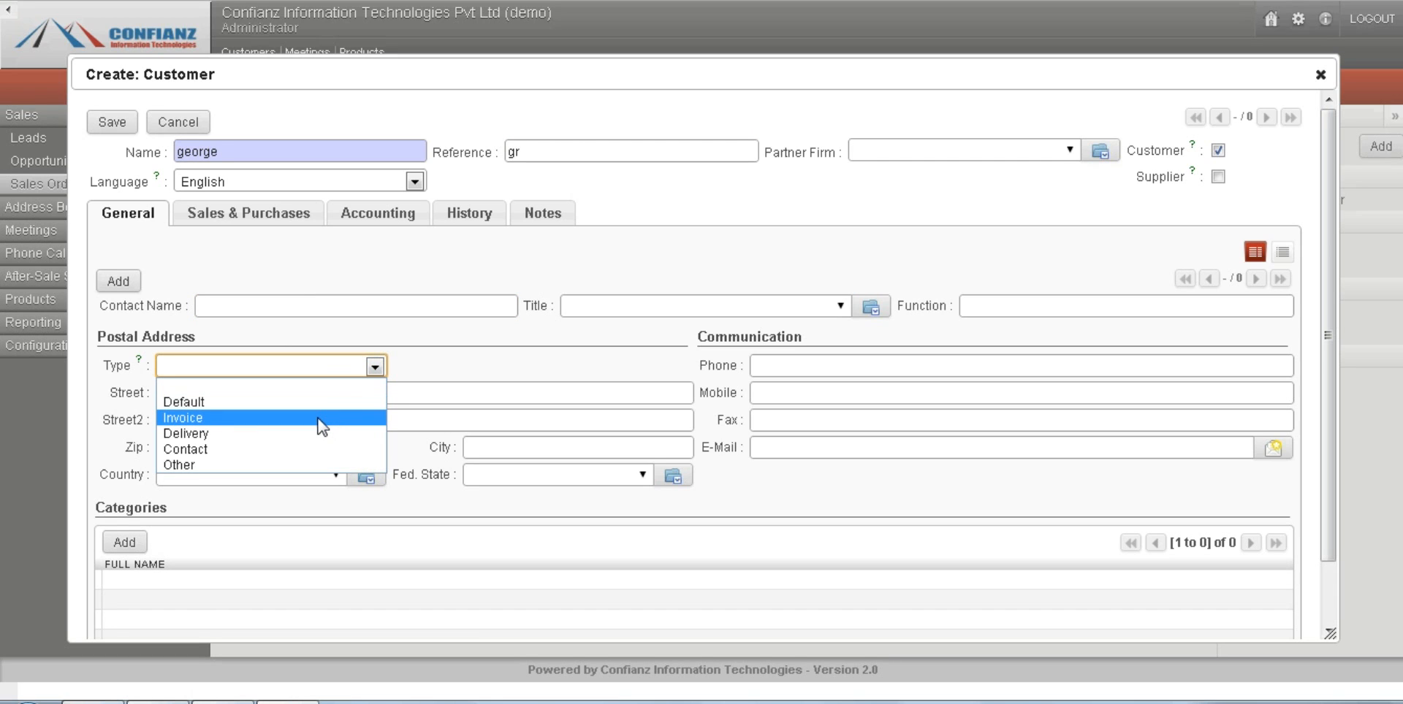
pyautogui.click(356, 374)
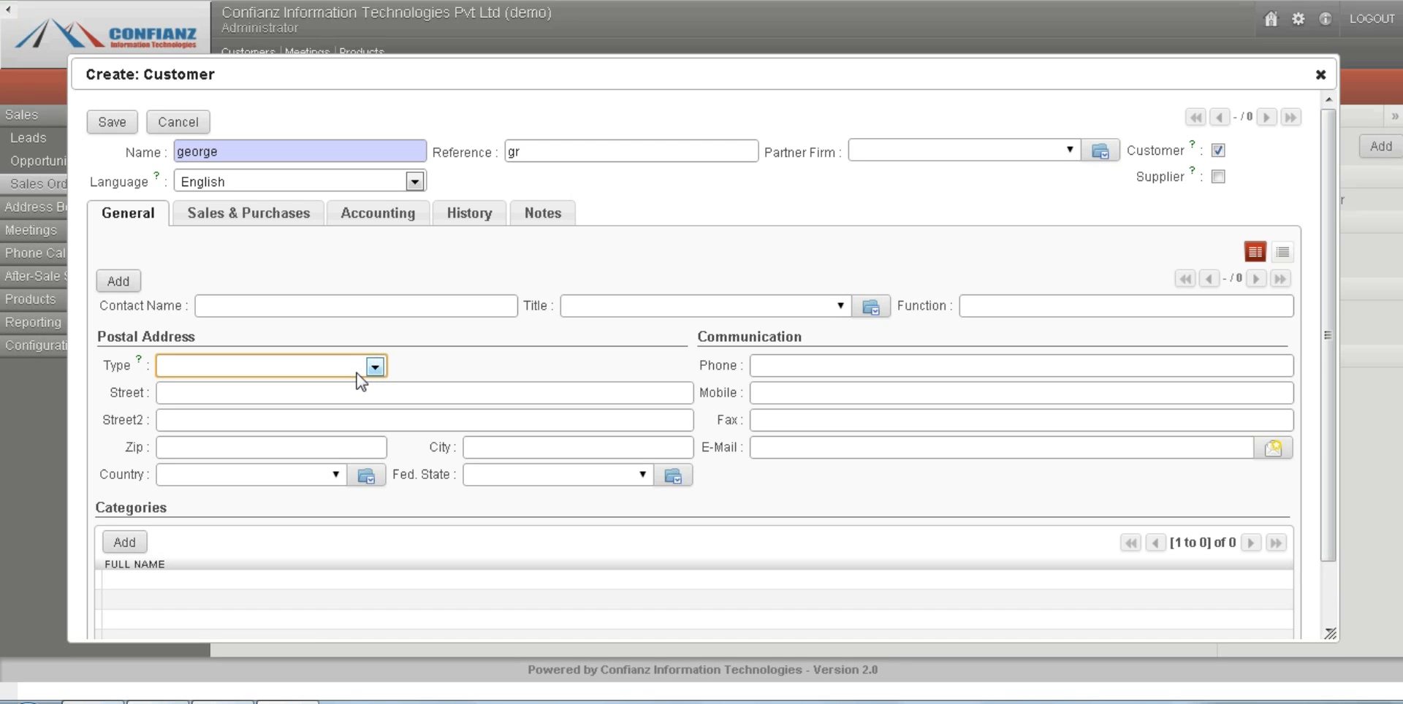
pyautogui.click(356, 373)
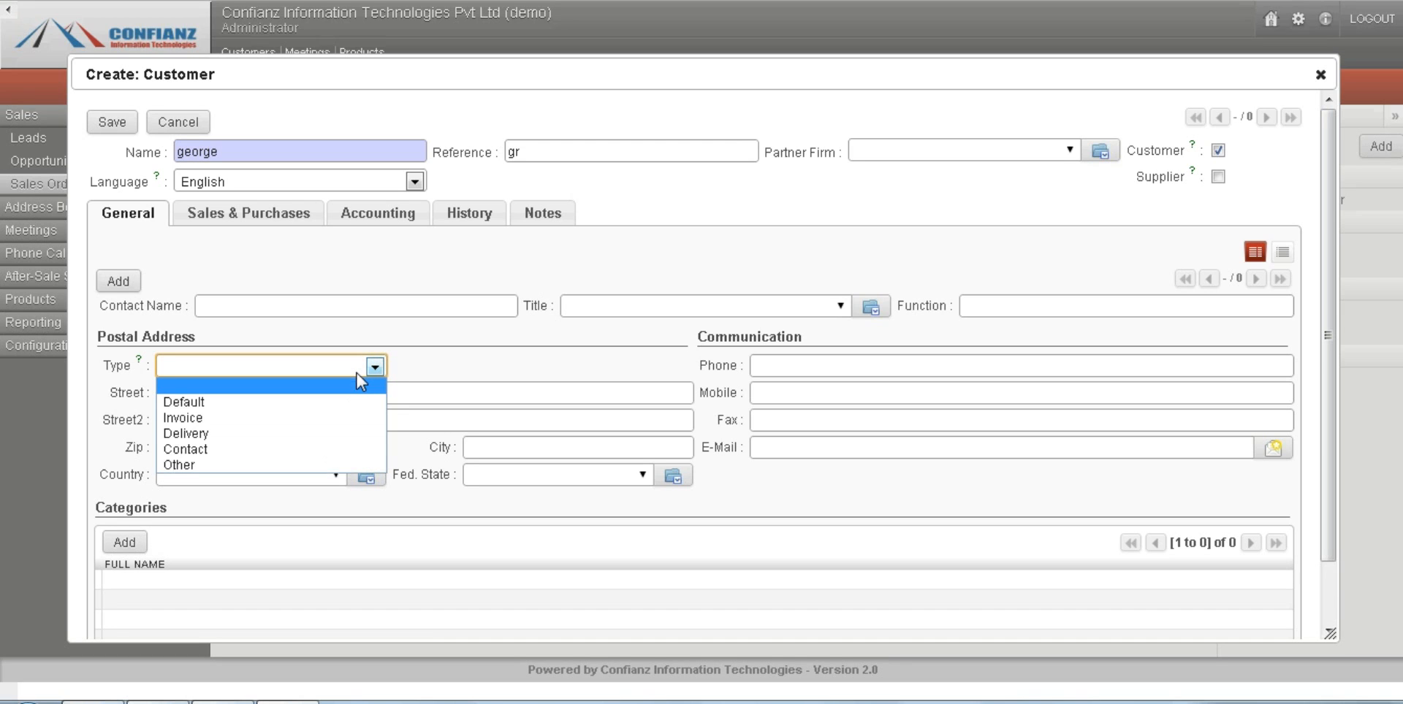
pyautogui.click(326, 434)
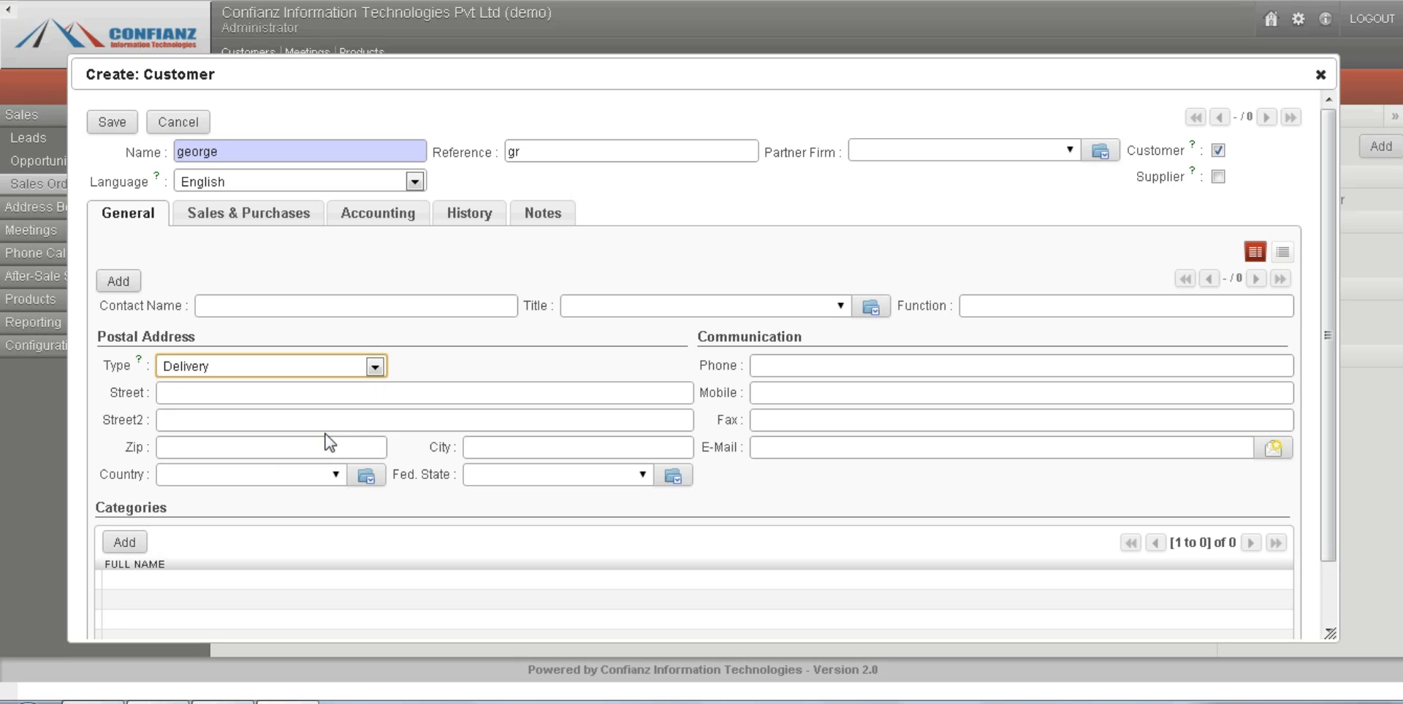
pyautogui.click(207, 404)
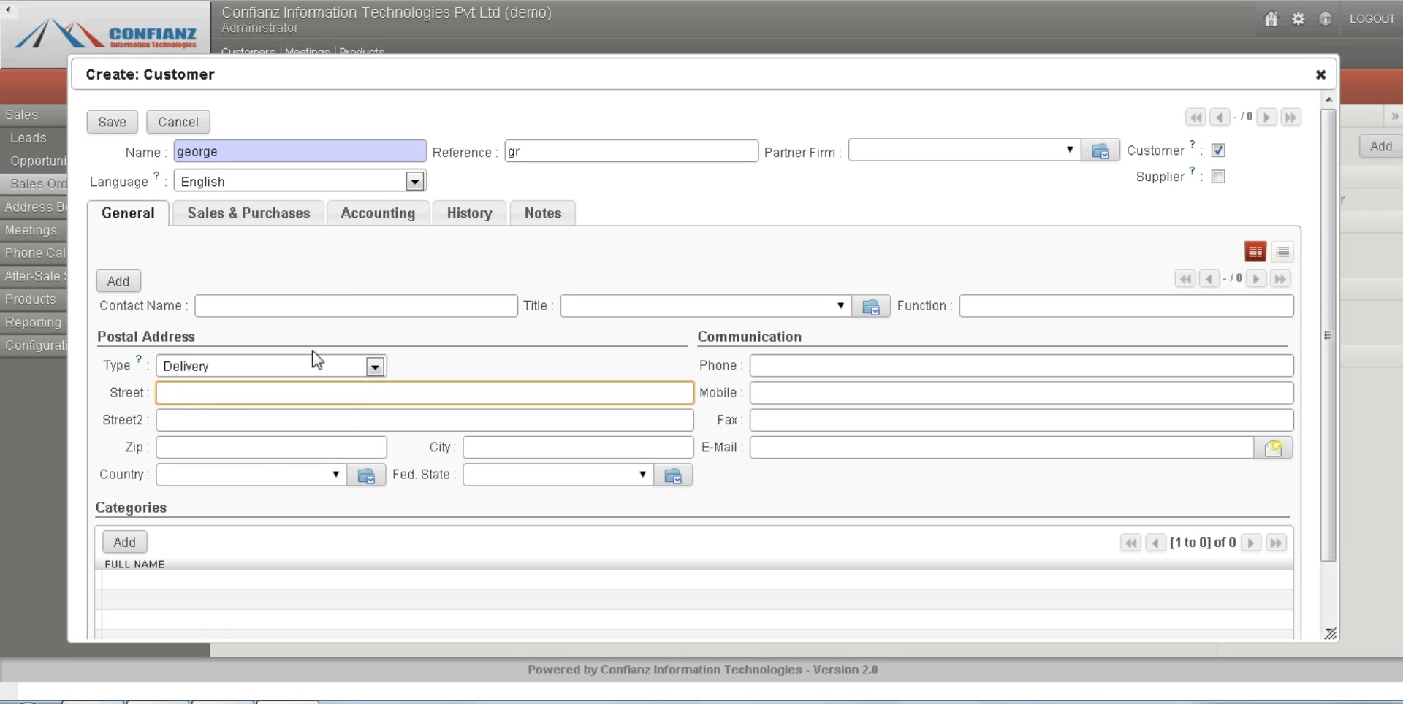
pyautogui.click(371, 369)
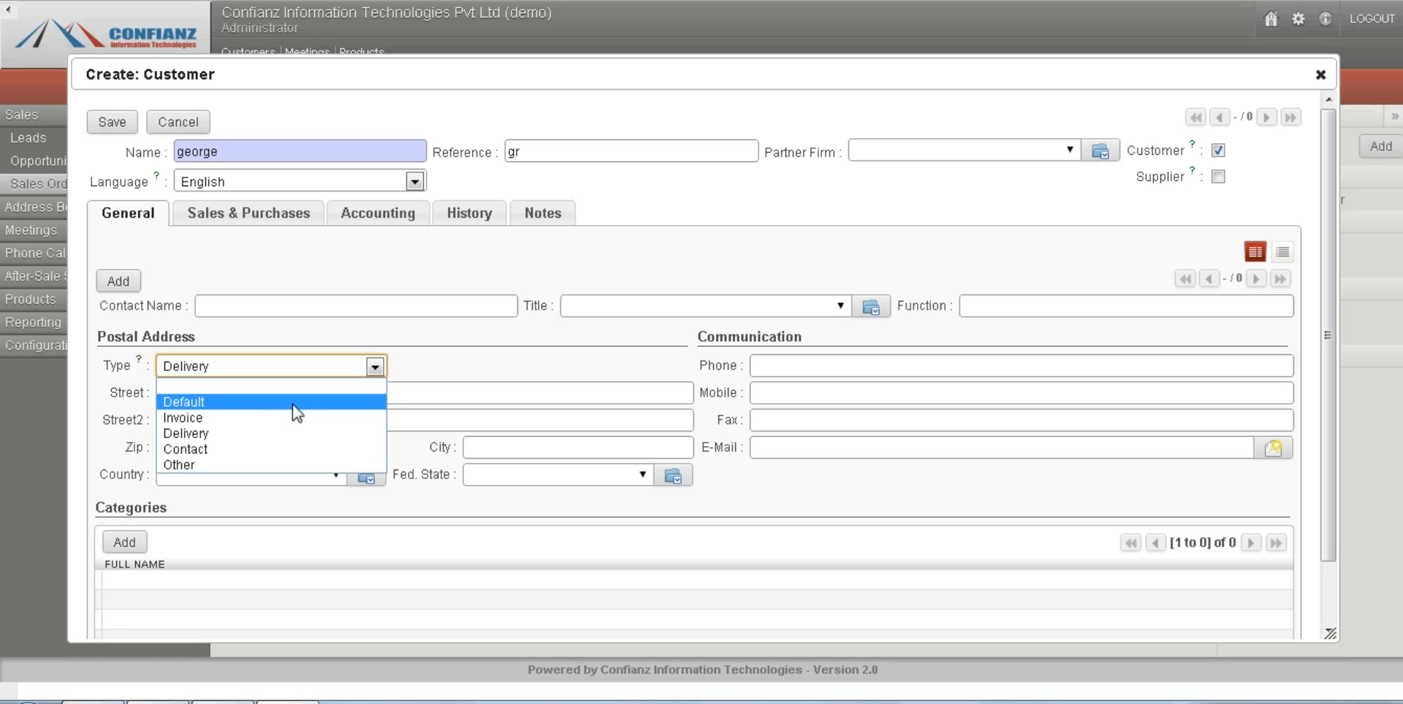
pyautogui.click(290, 419)
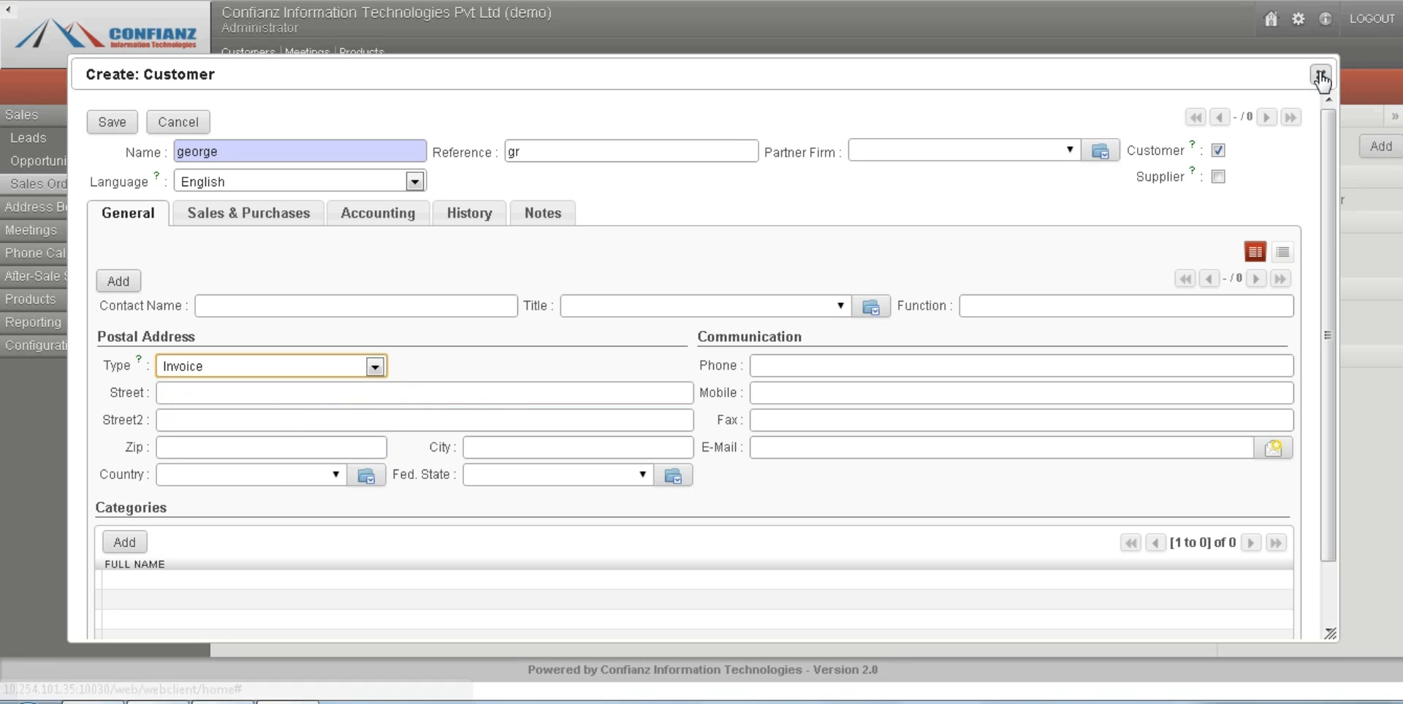
pyautogui.click(1321, 76)
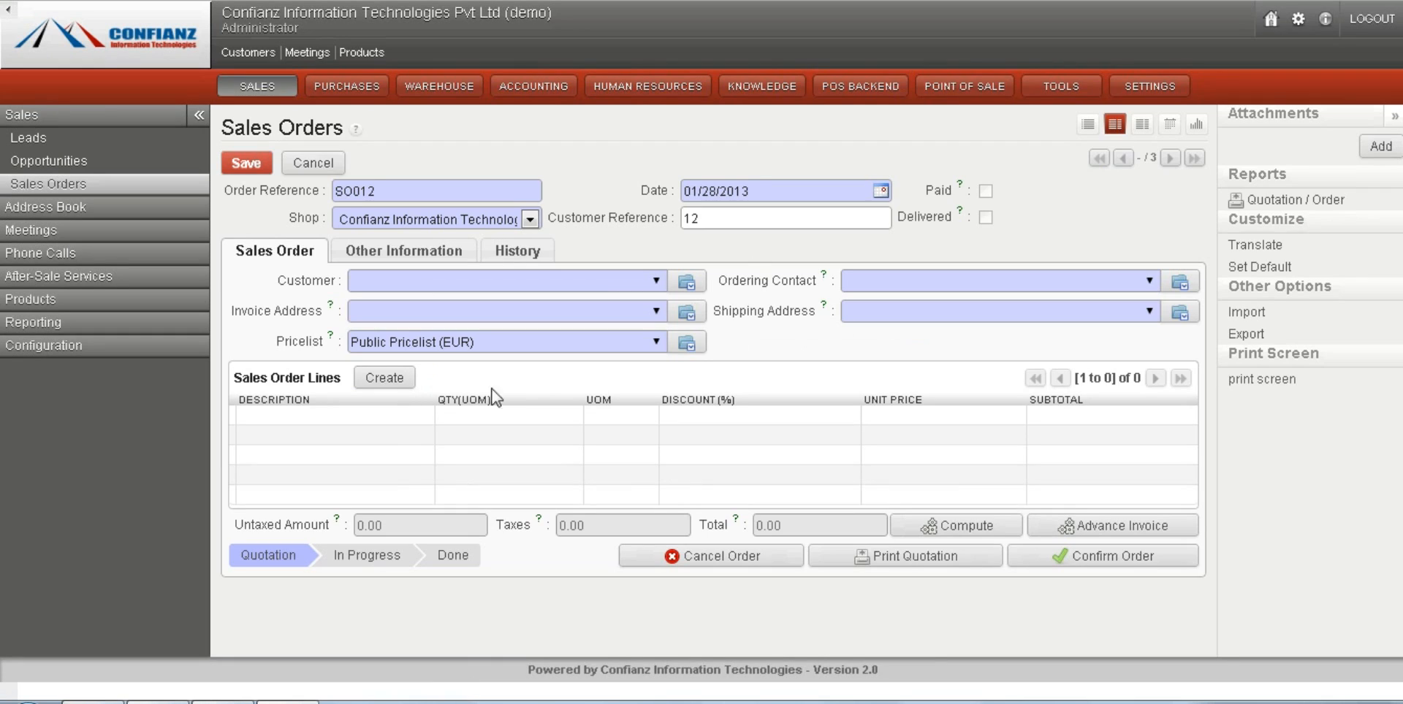
# Assign the last existing customer in the list to the order and check its ordering contact and shipping address.
pyautogui.click(657, 283)
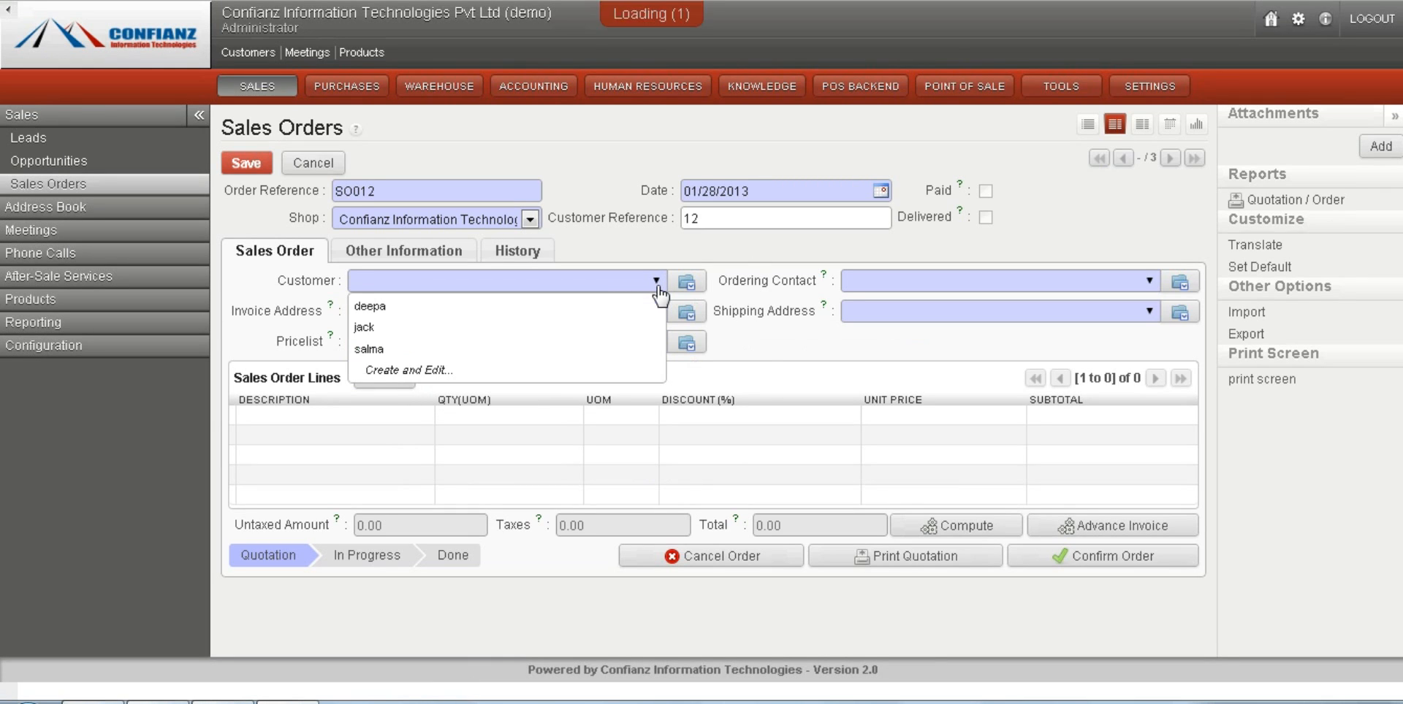
pyautogui.click(497, 349)
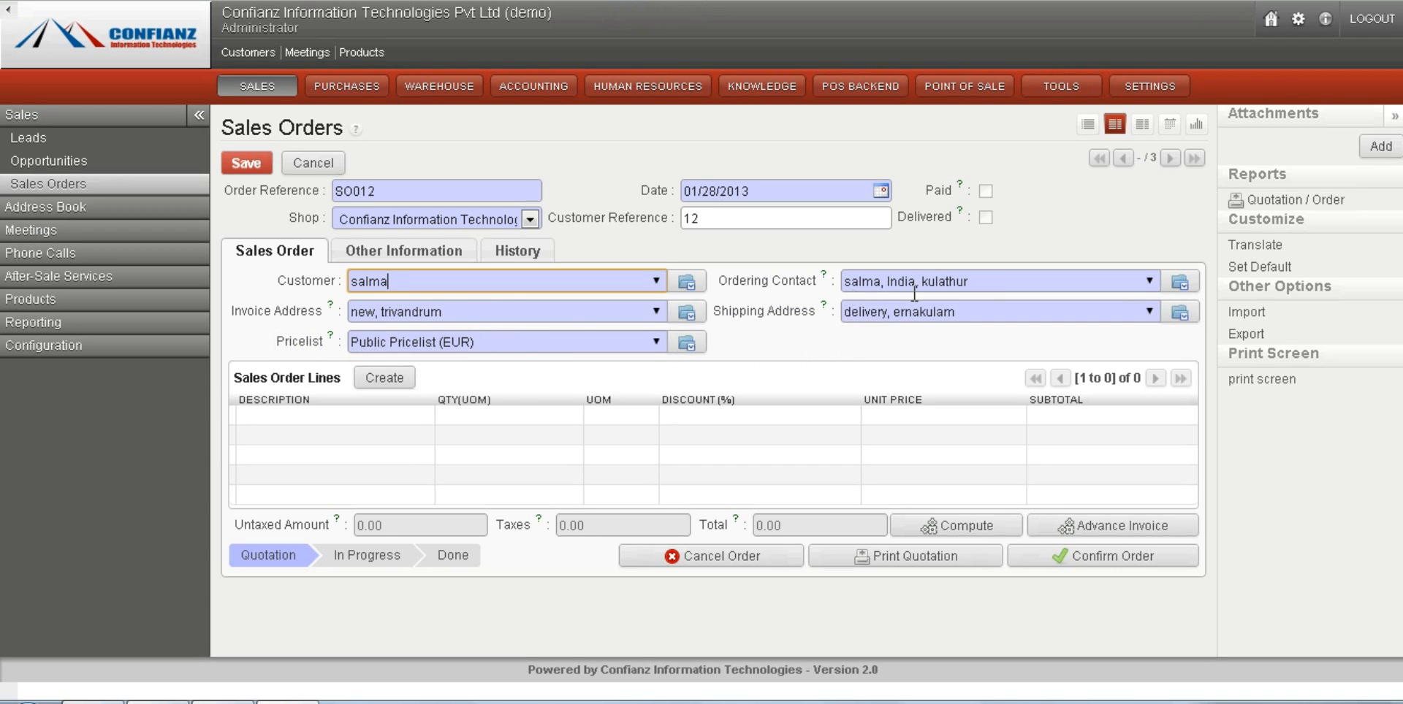
pyautogui.moveTo(836, 289)
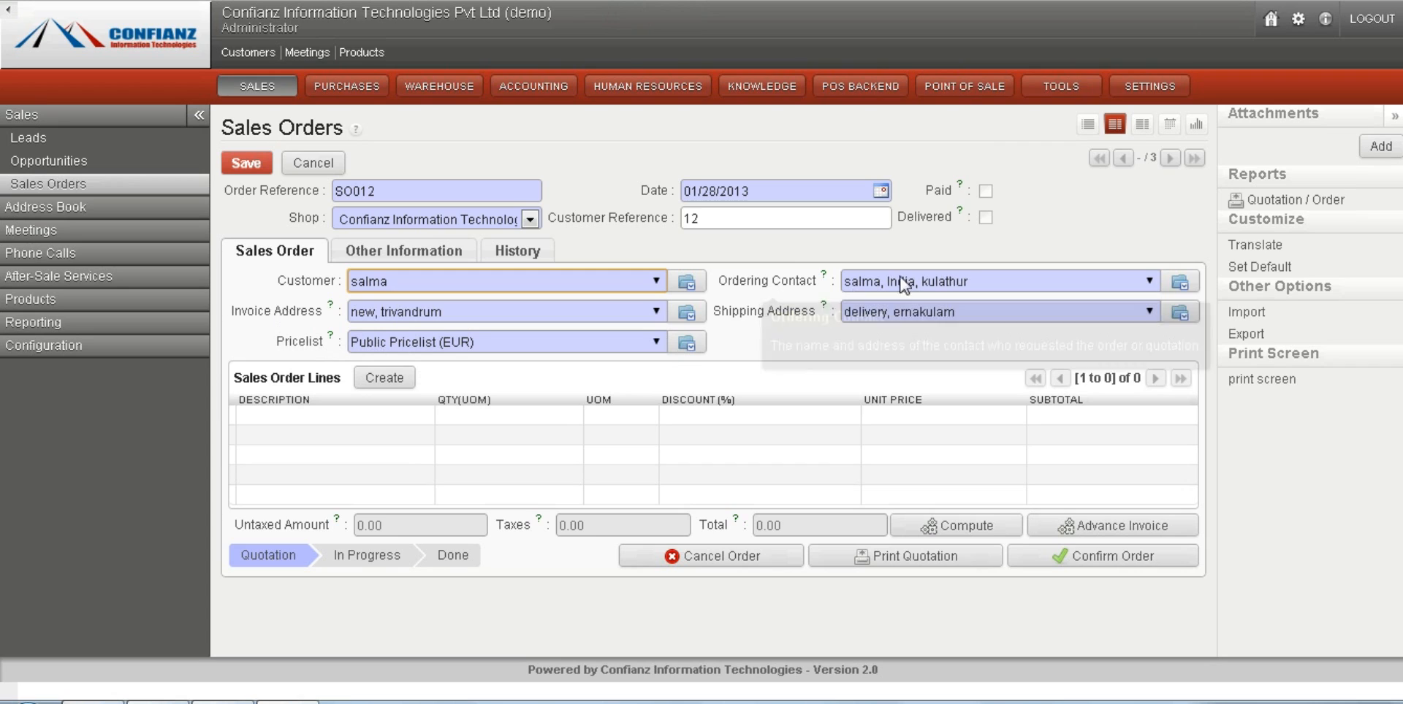
pyautogui.click(1004, 280)
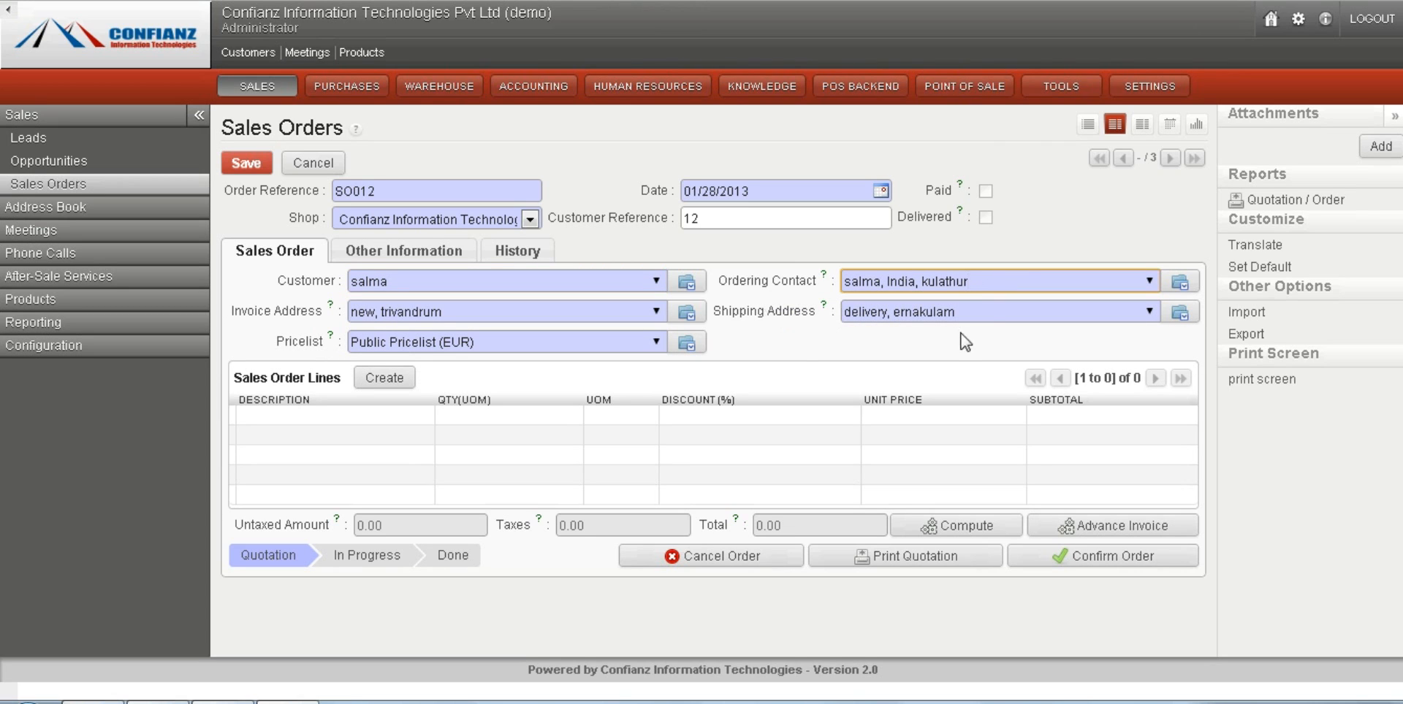
pyautogui.click(990, 312)
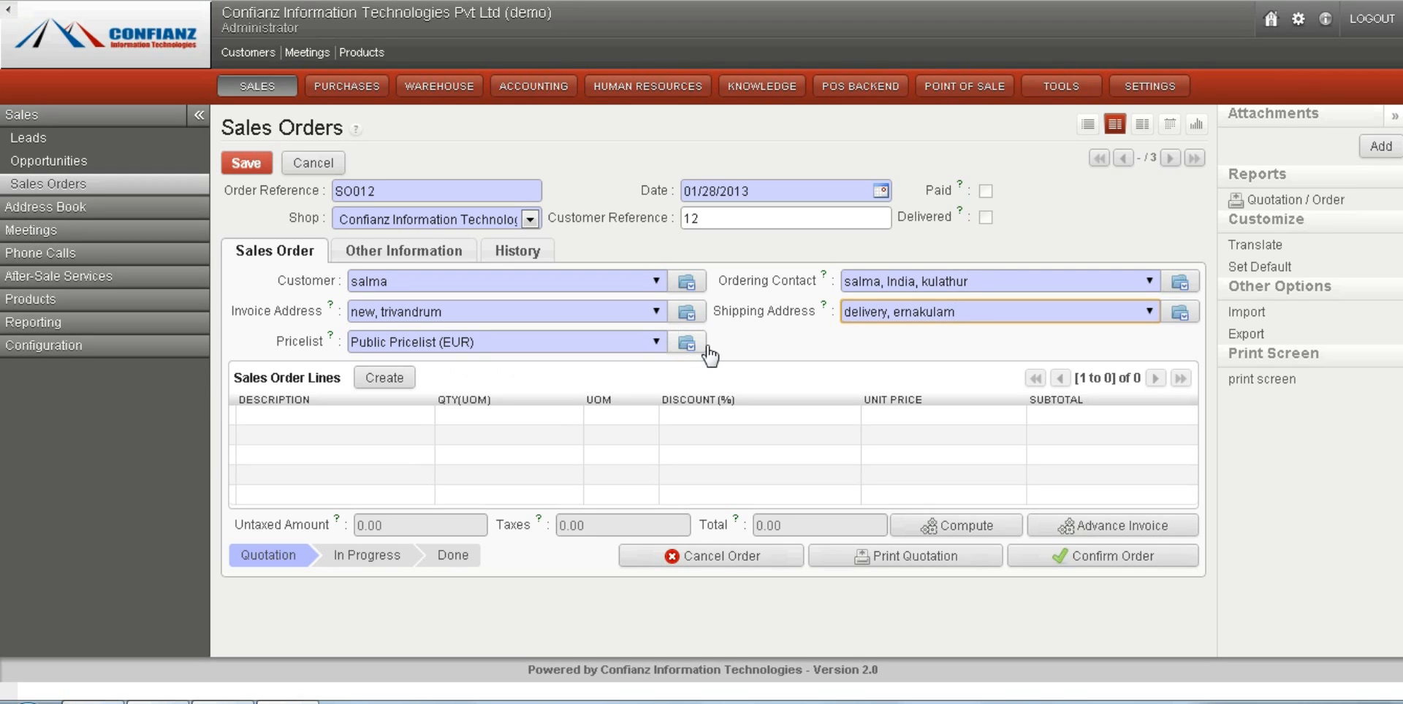
# Review the pricelists available for the sales order, keeping Public Pricelist (EUR).
pyautogui.click(656, 350)
pyautogui.click(657, 350)
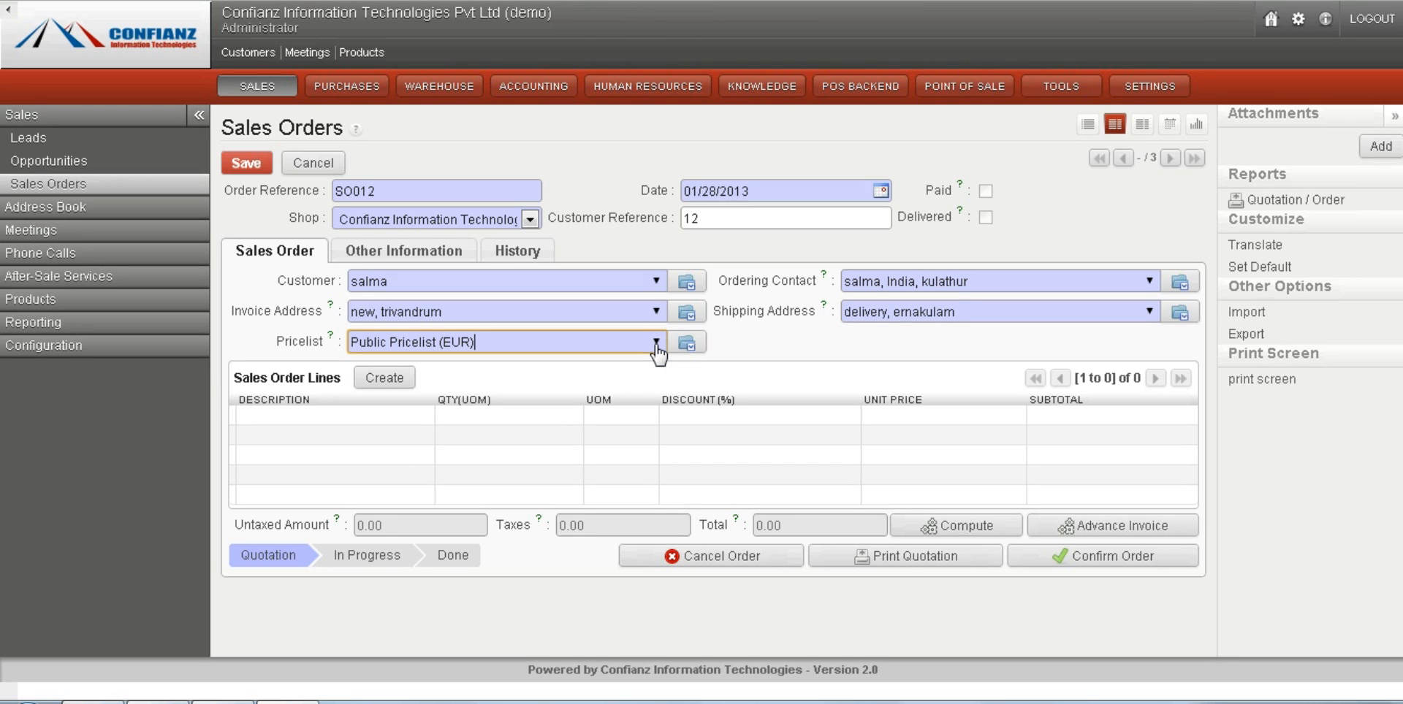
pyautogui.click(793, 352)
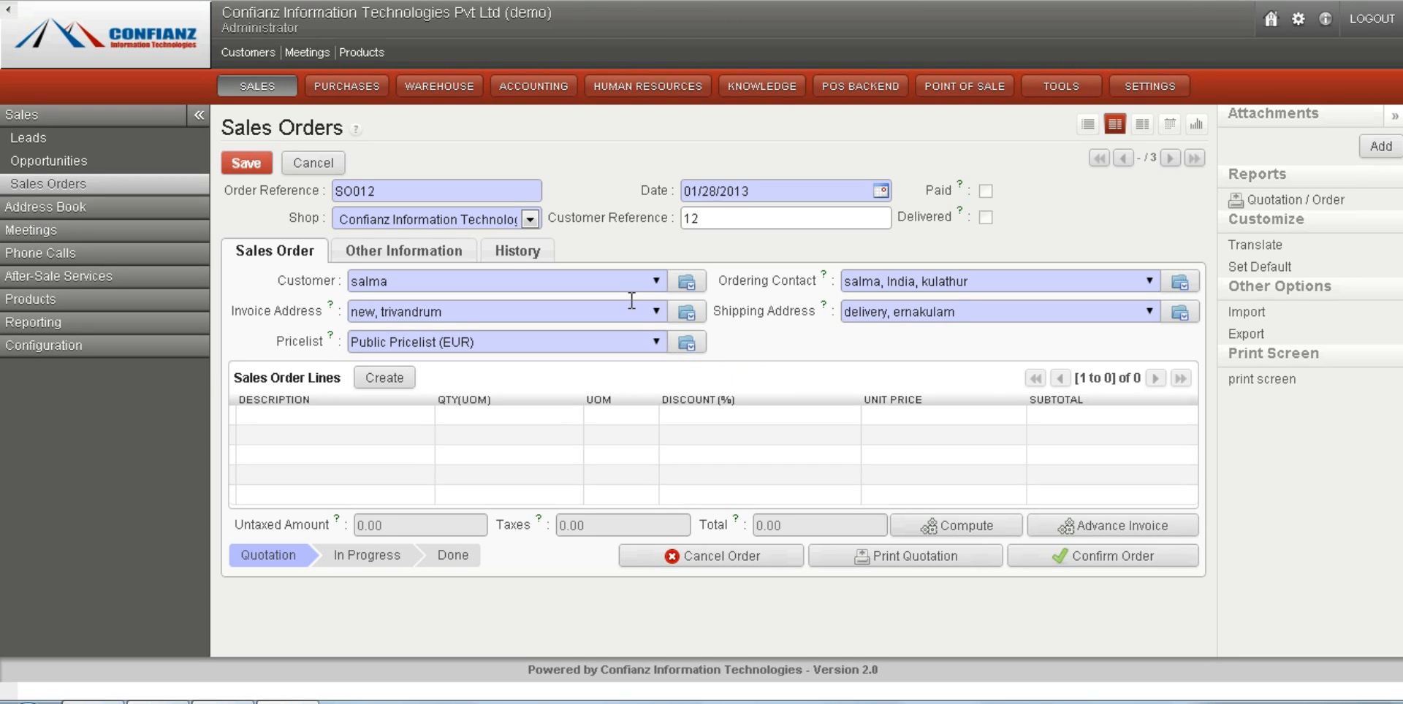
pyautogui.click(654, 343)
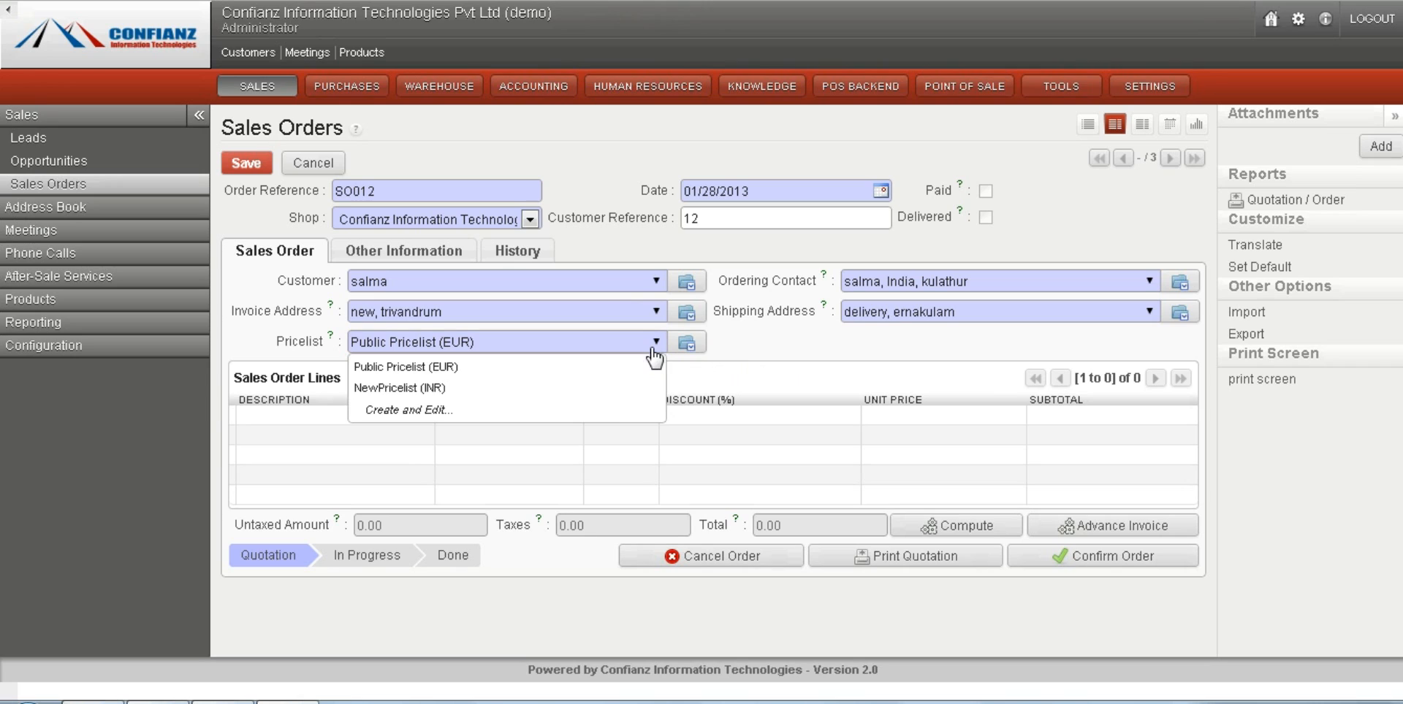
pyautogui.click(655, 343)
pyautogui.click(805, 353)
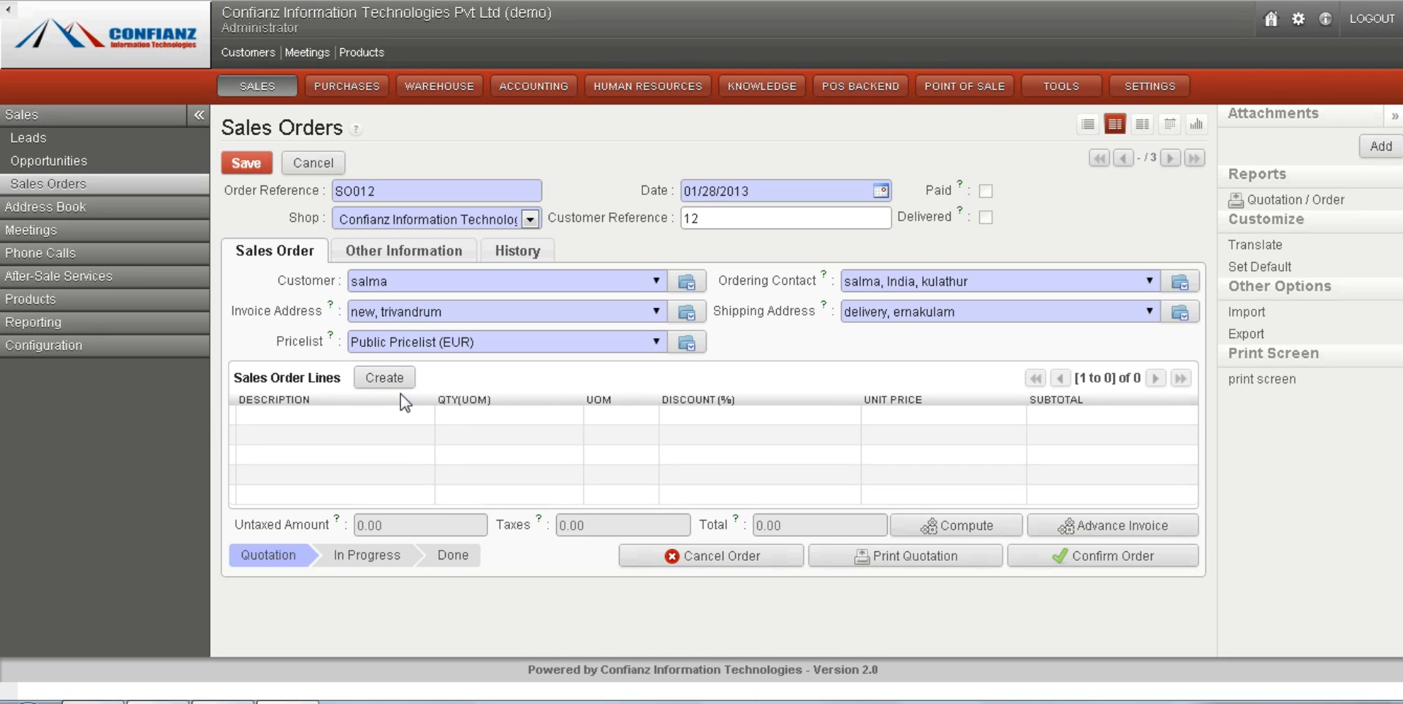
# Create a sales order line for the product [tv] television with a 2% discount.
pyautogui.click(383, 377)
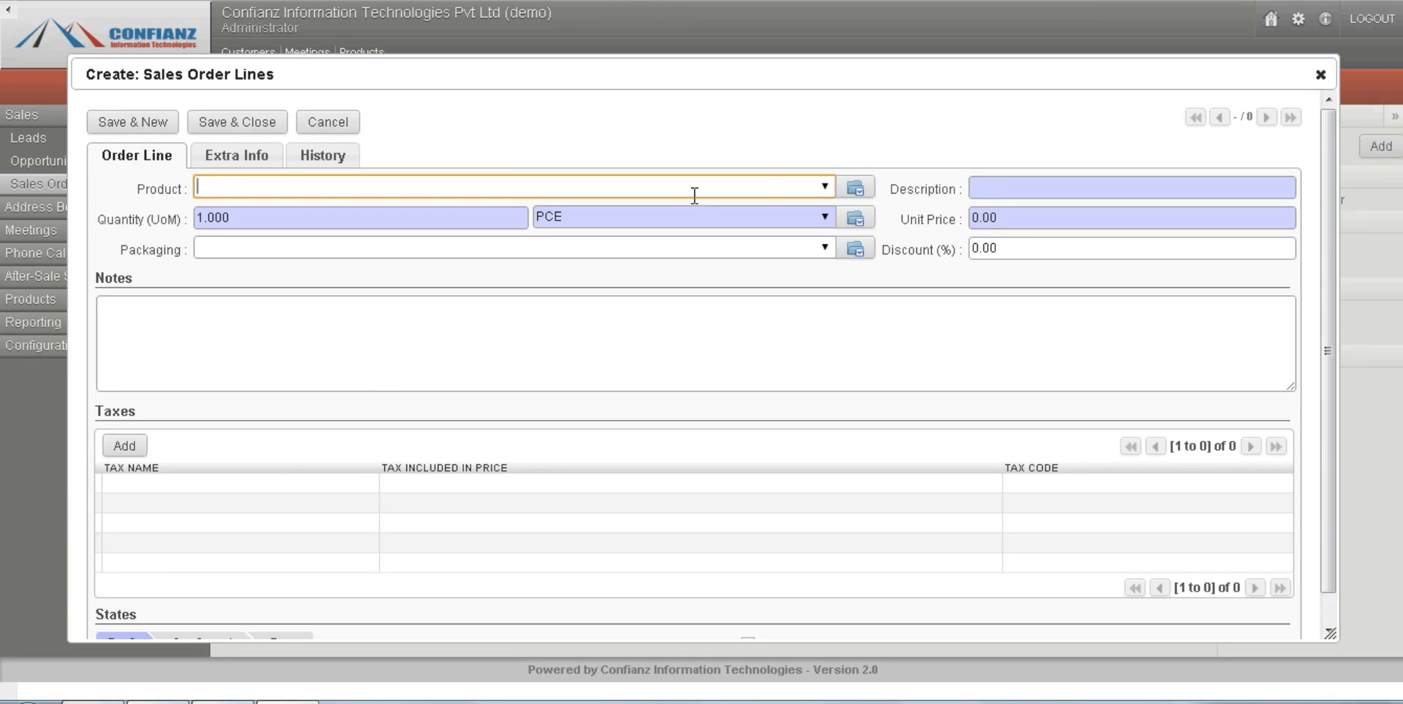
pyautogui.click(821, 188)
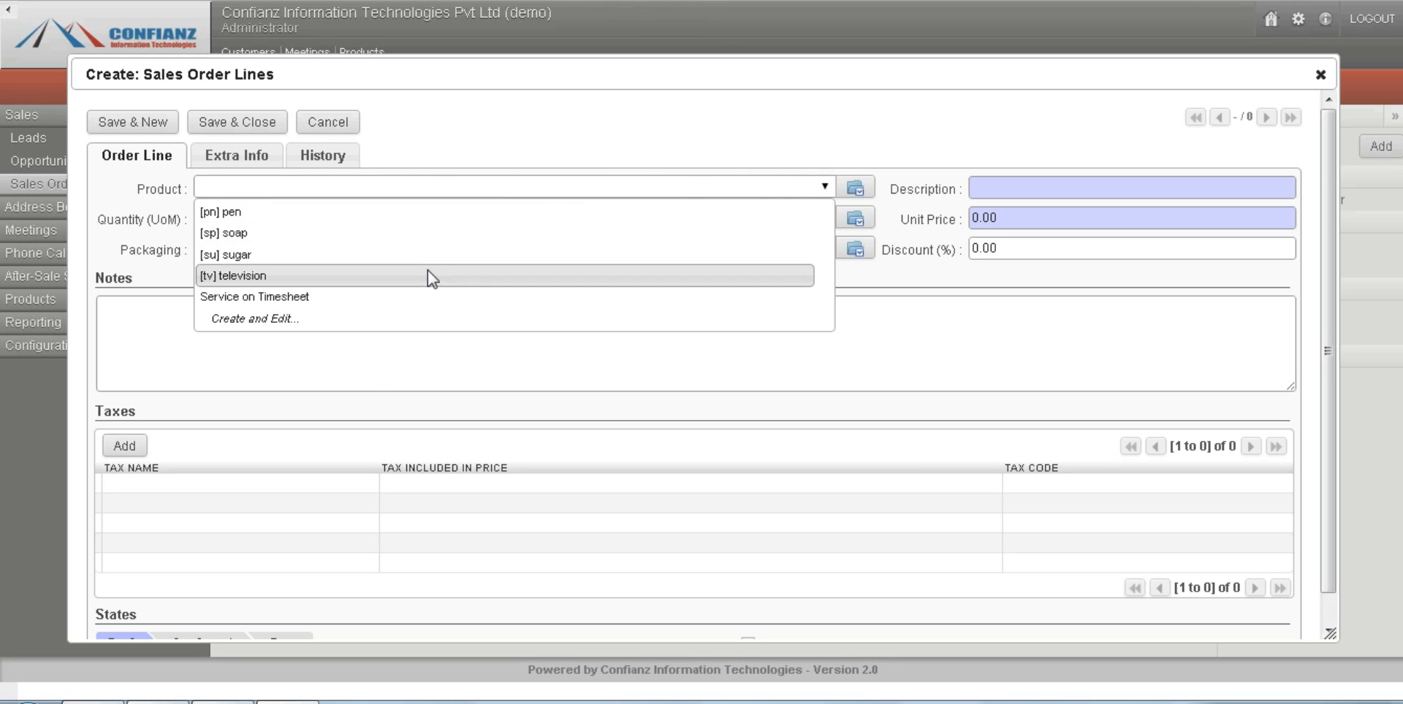
pyautogui.click(431, 277)
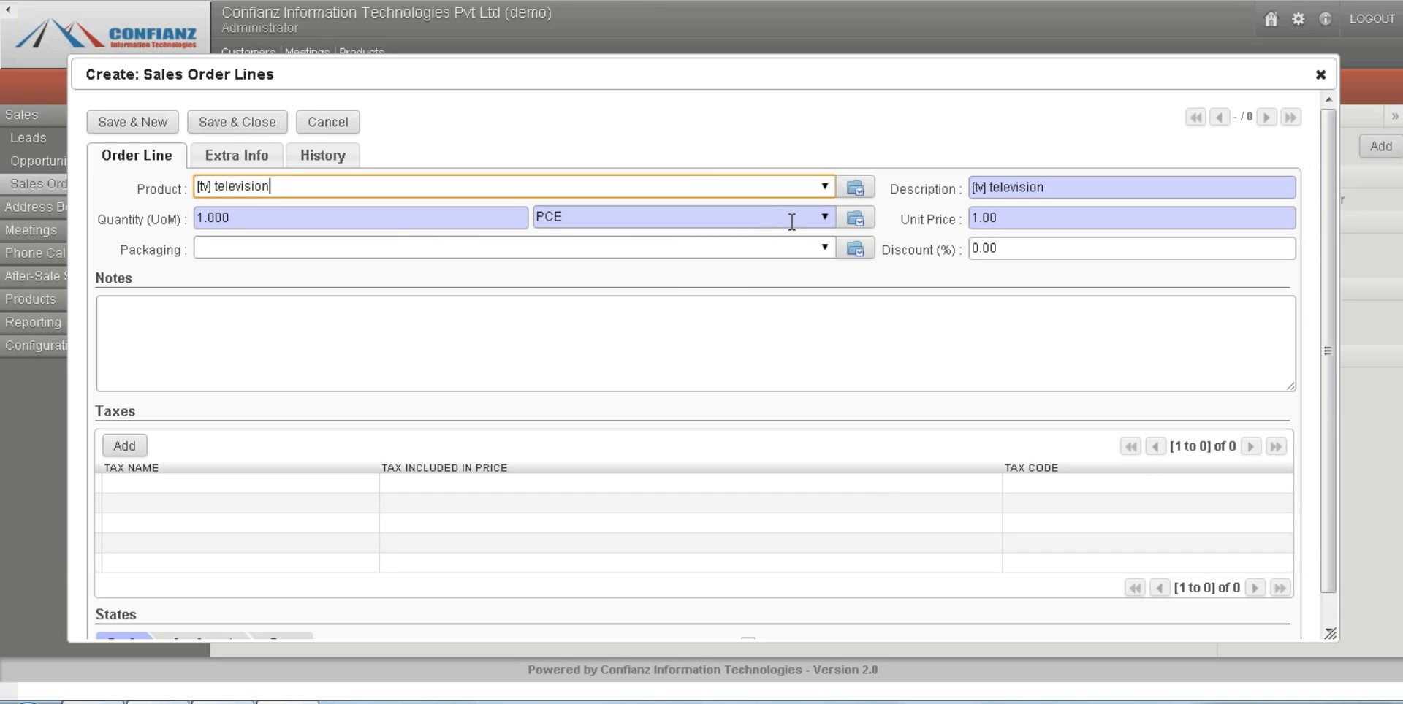
pyautogui.click(1043, 248)
pyautogui.write('2')
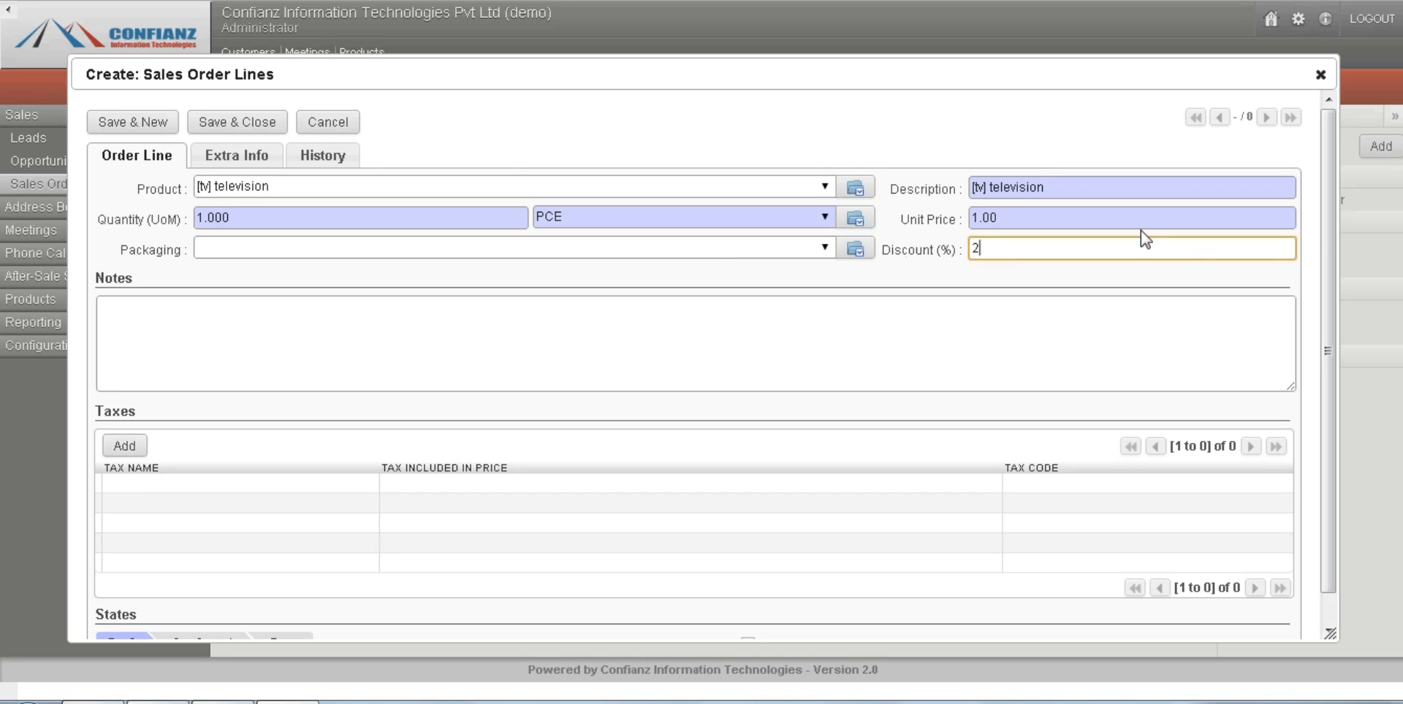
# Add the 10%tax tax to the television order line.
pyautogui.click(124, 444)
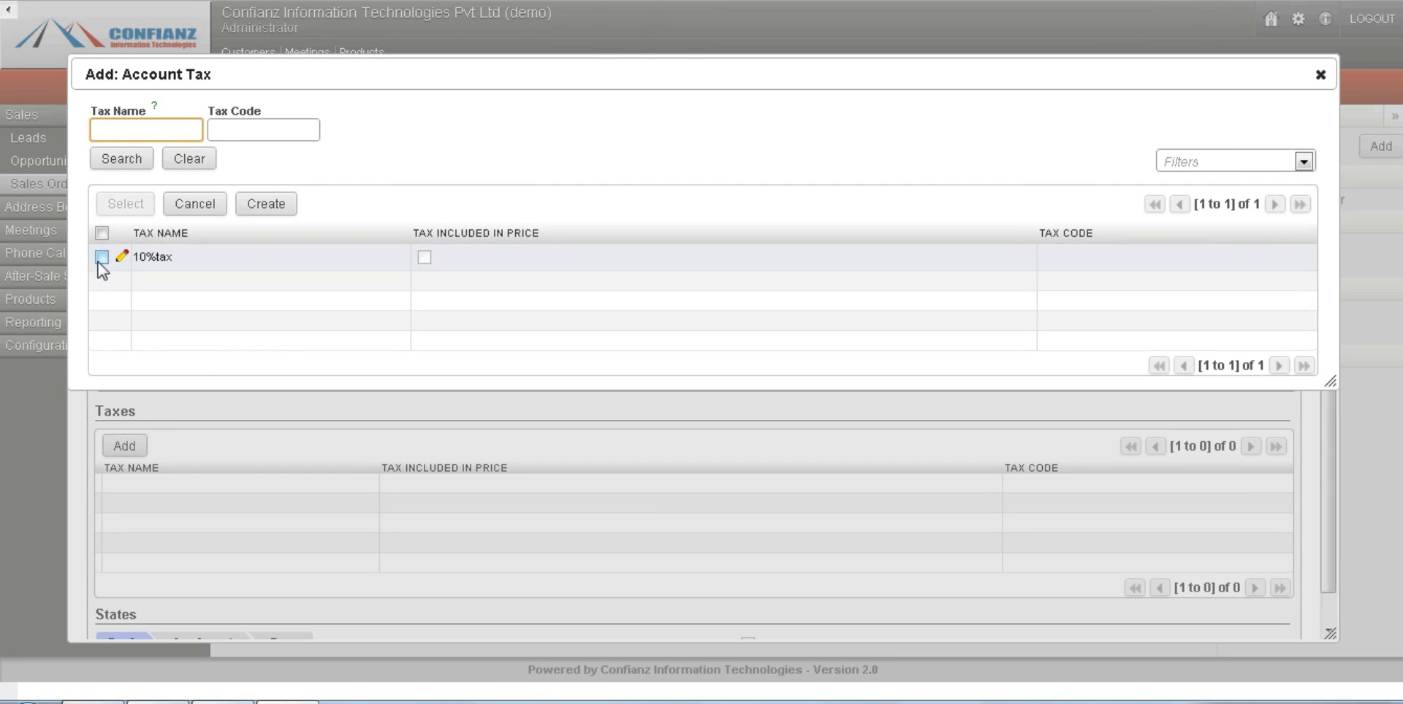
pyautogui.click(152, 257)
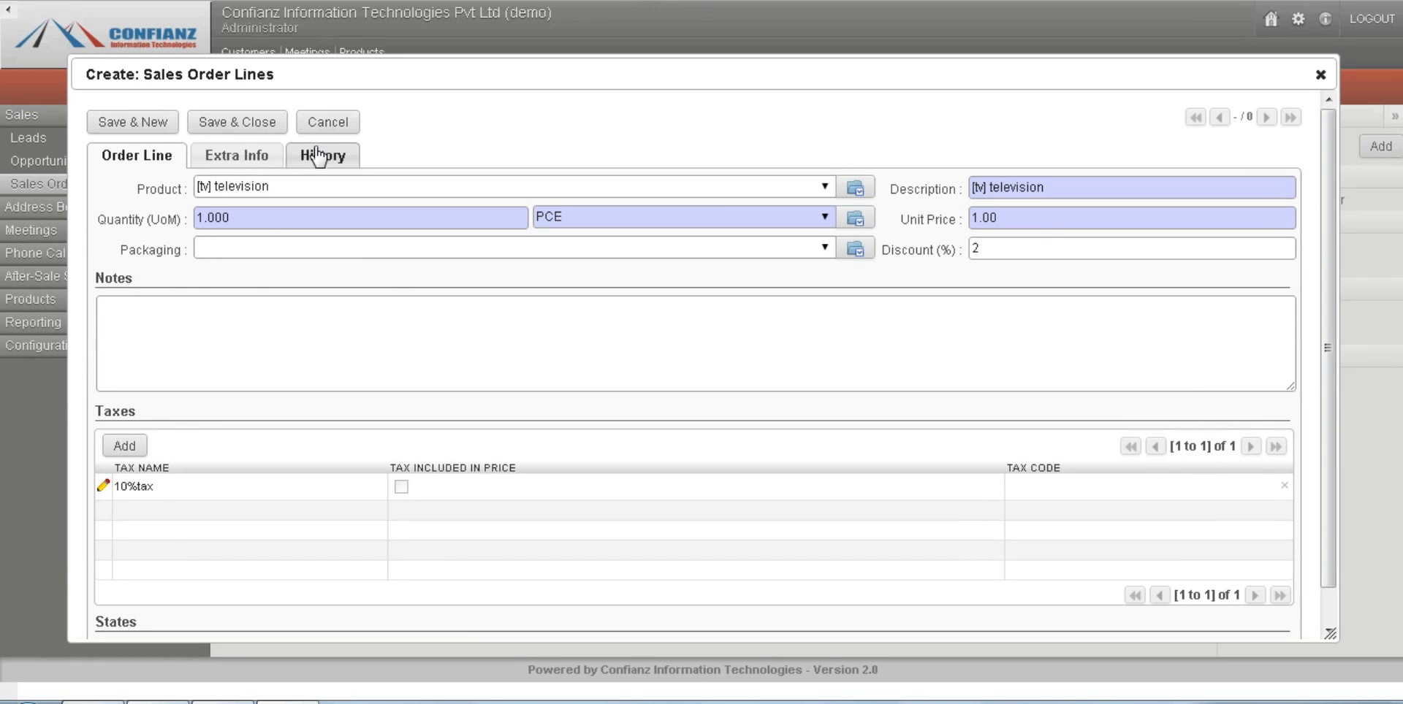
# Review the order line's extra information, including procurement method and delivery lead time, and its invoice and stock move history.
pyautogui.click(247, 159)
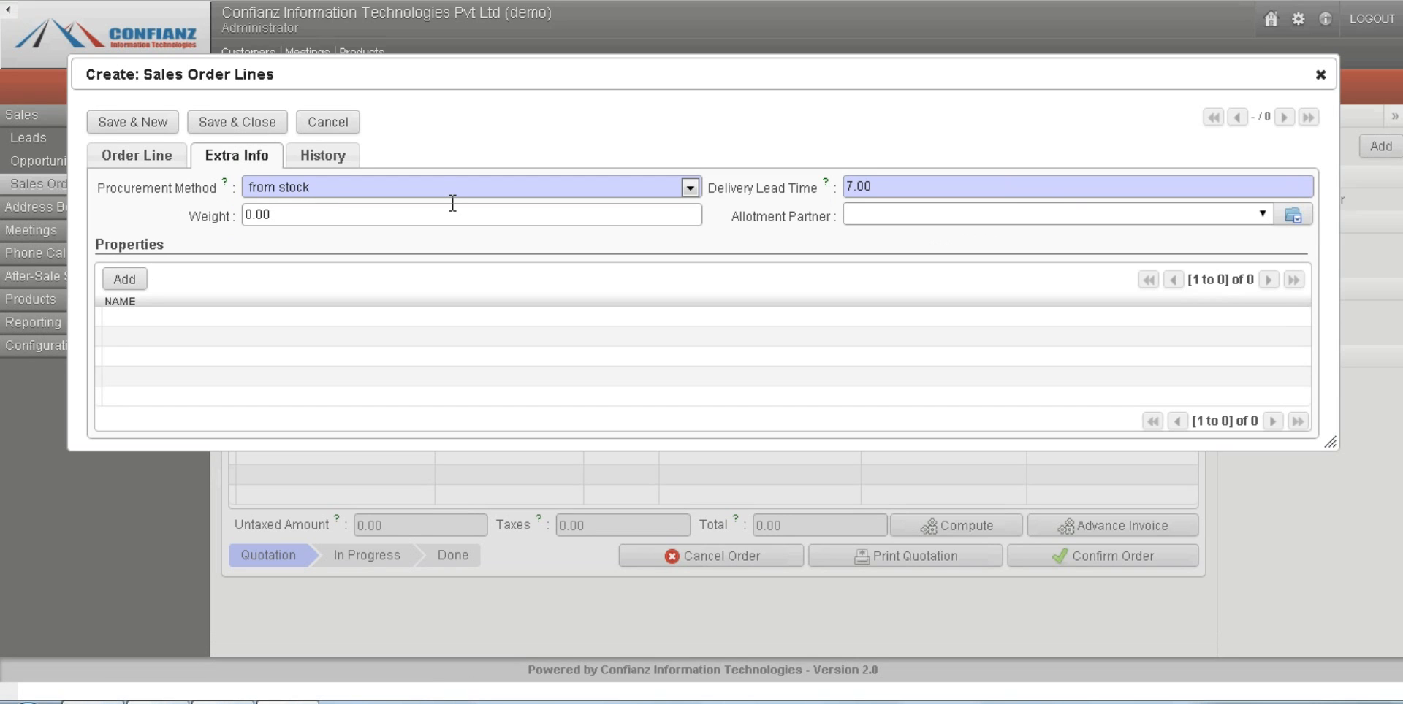
pyautogui.click(519, 187)
pyautogui.click(520, 187)
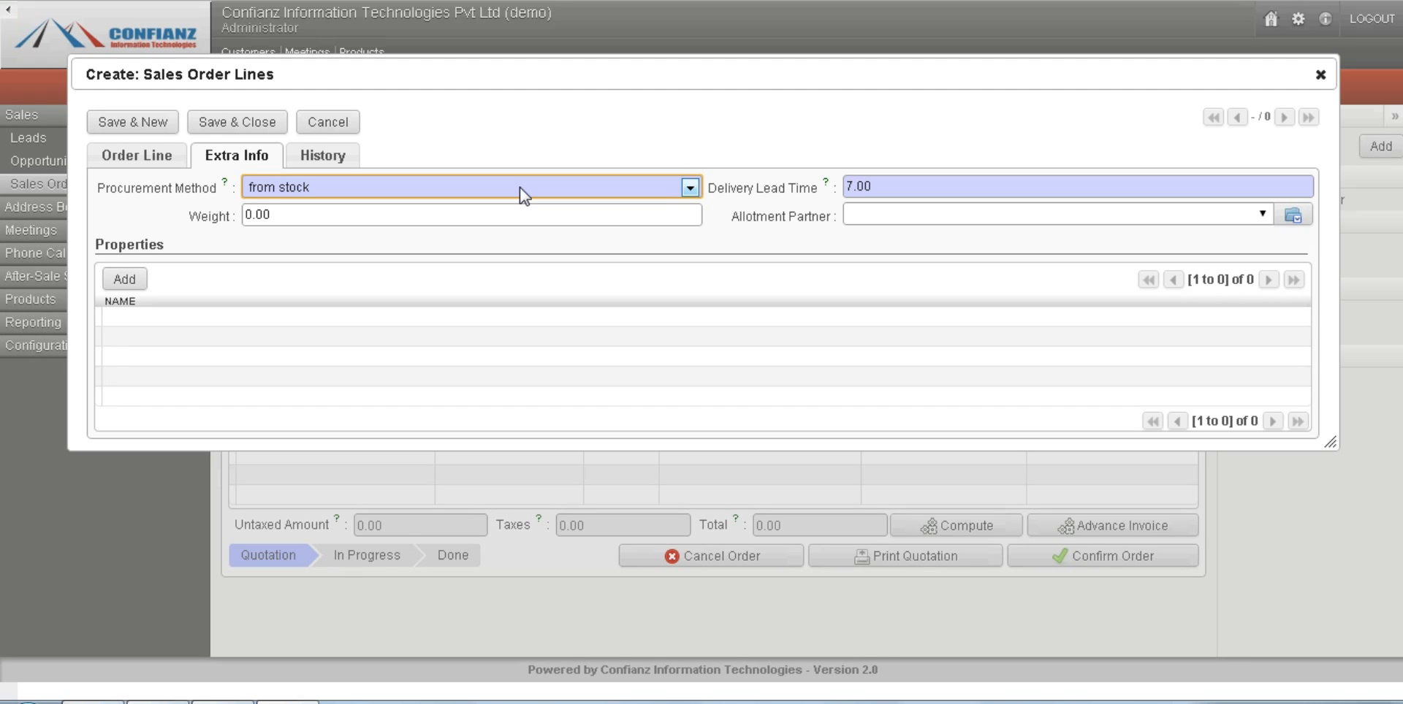
pyautogui.click(940, 191)
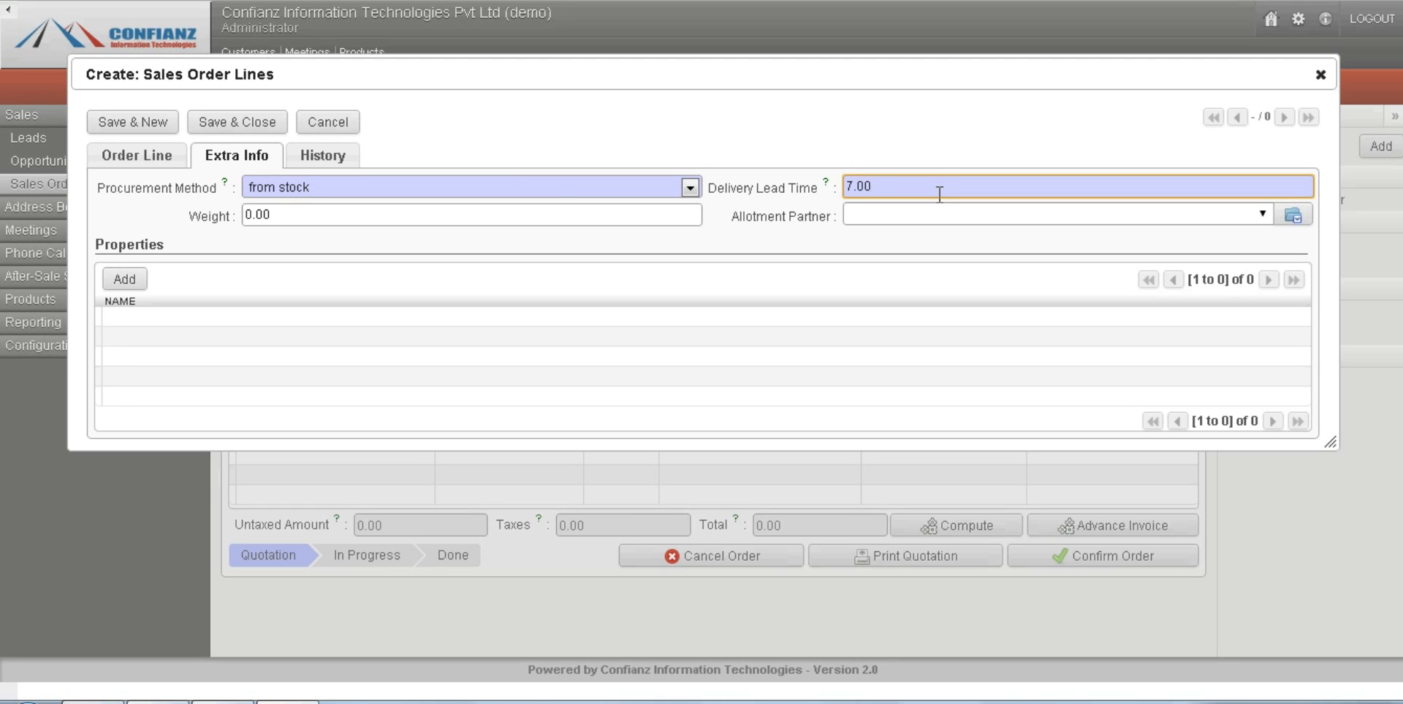
pyautogui.click(759, 159)
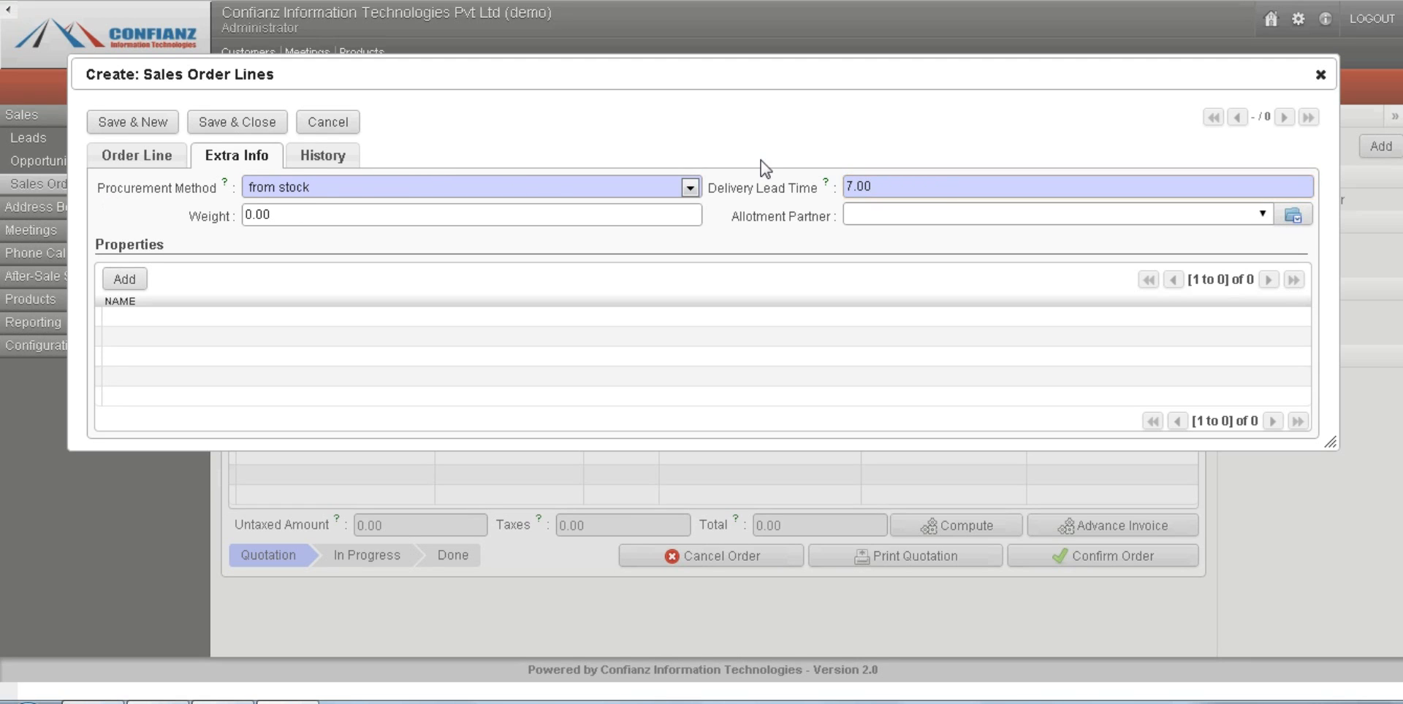
pyautogui.click(928, 187)
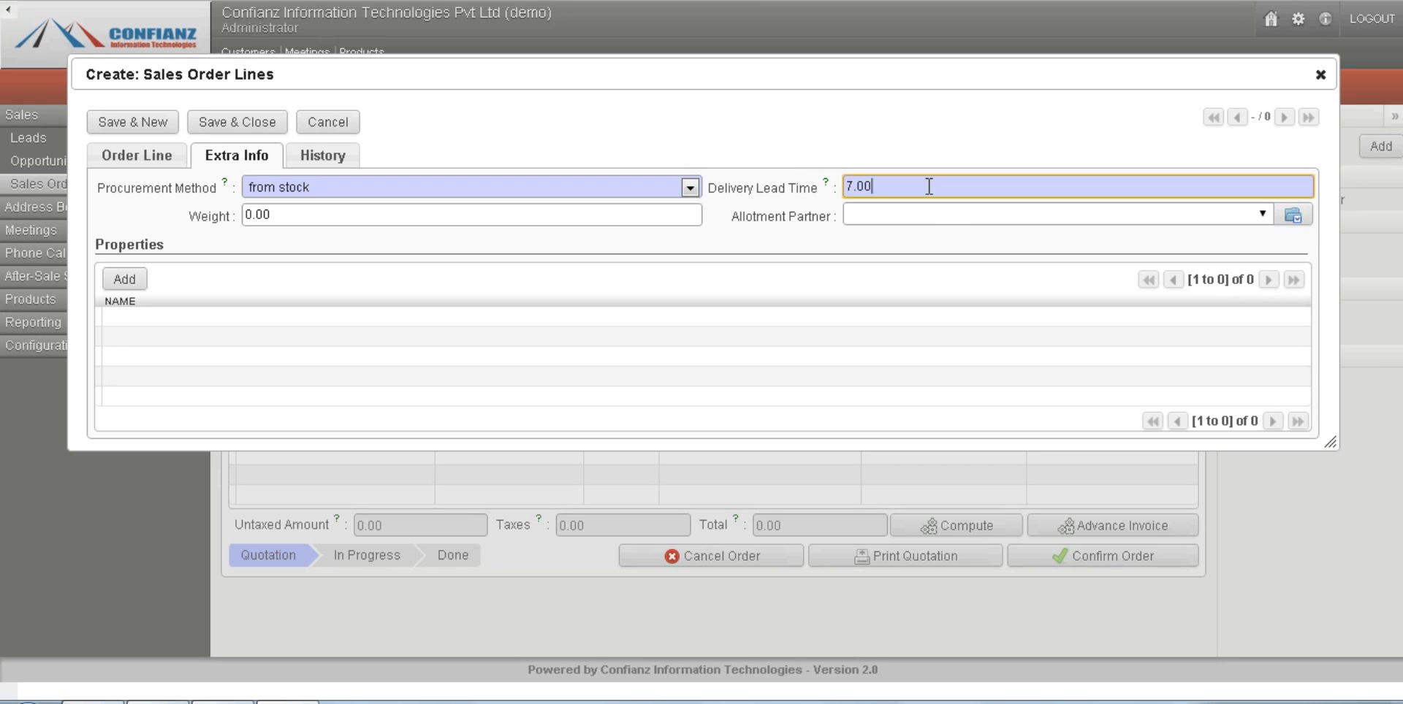
pyautogui.click(883, 152)
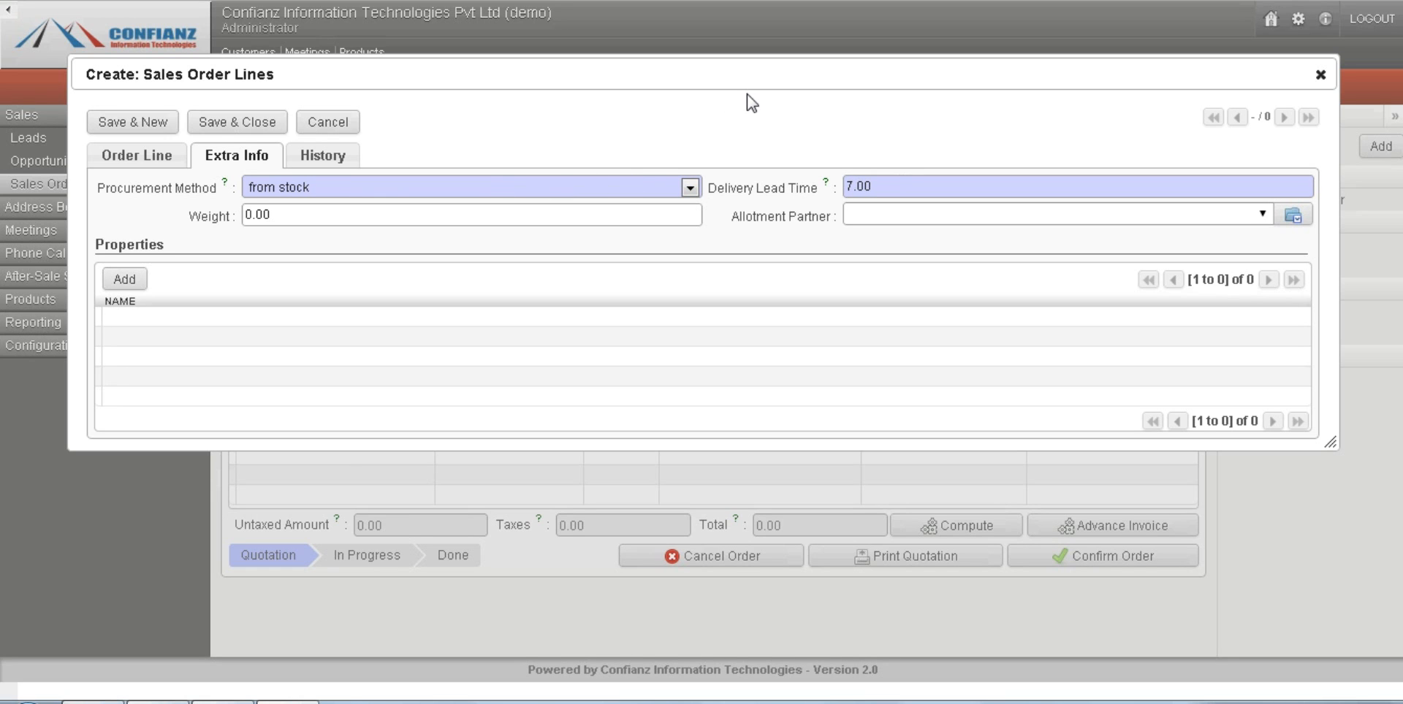
pyautogui.click(326, 154)
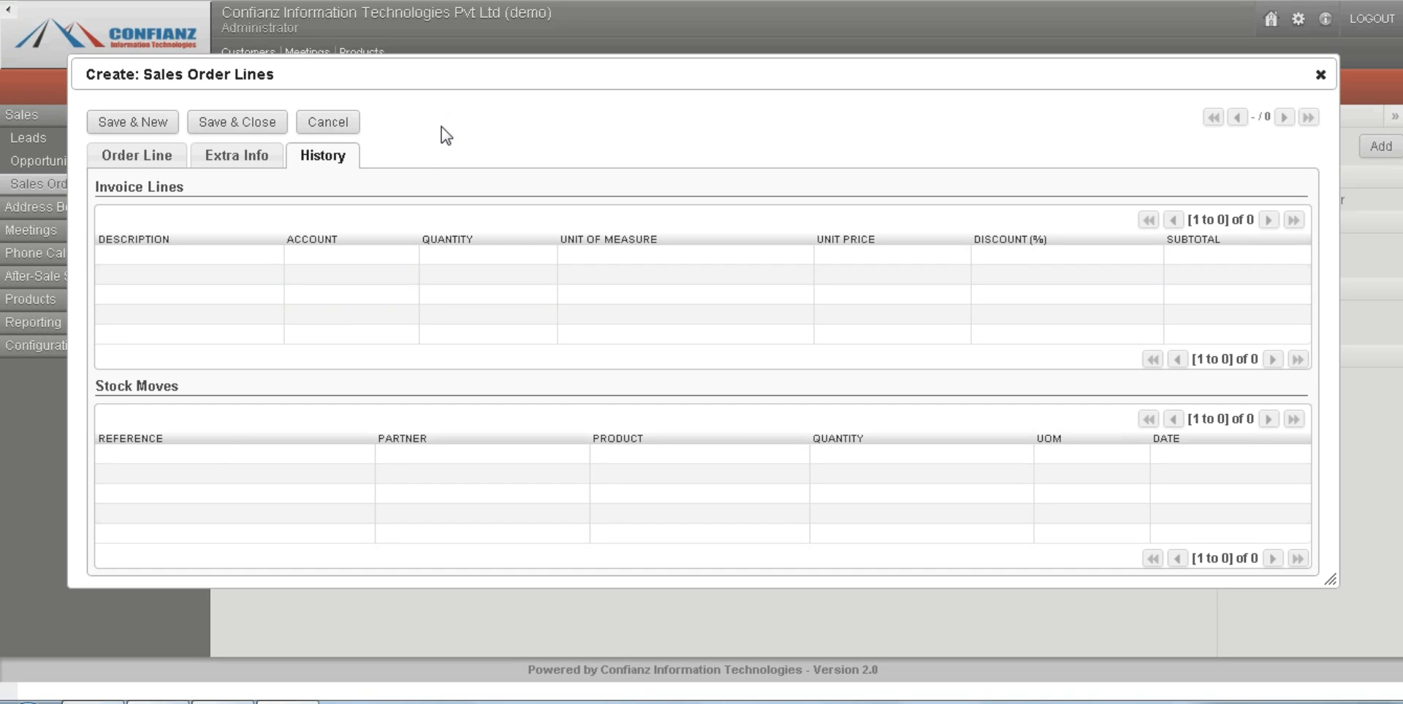
# Save and close the television order line, and compute the sales order's totals.
pyautogui.click(228, 119)
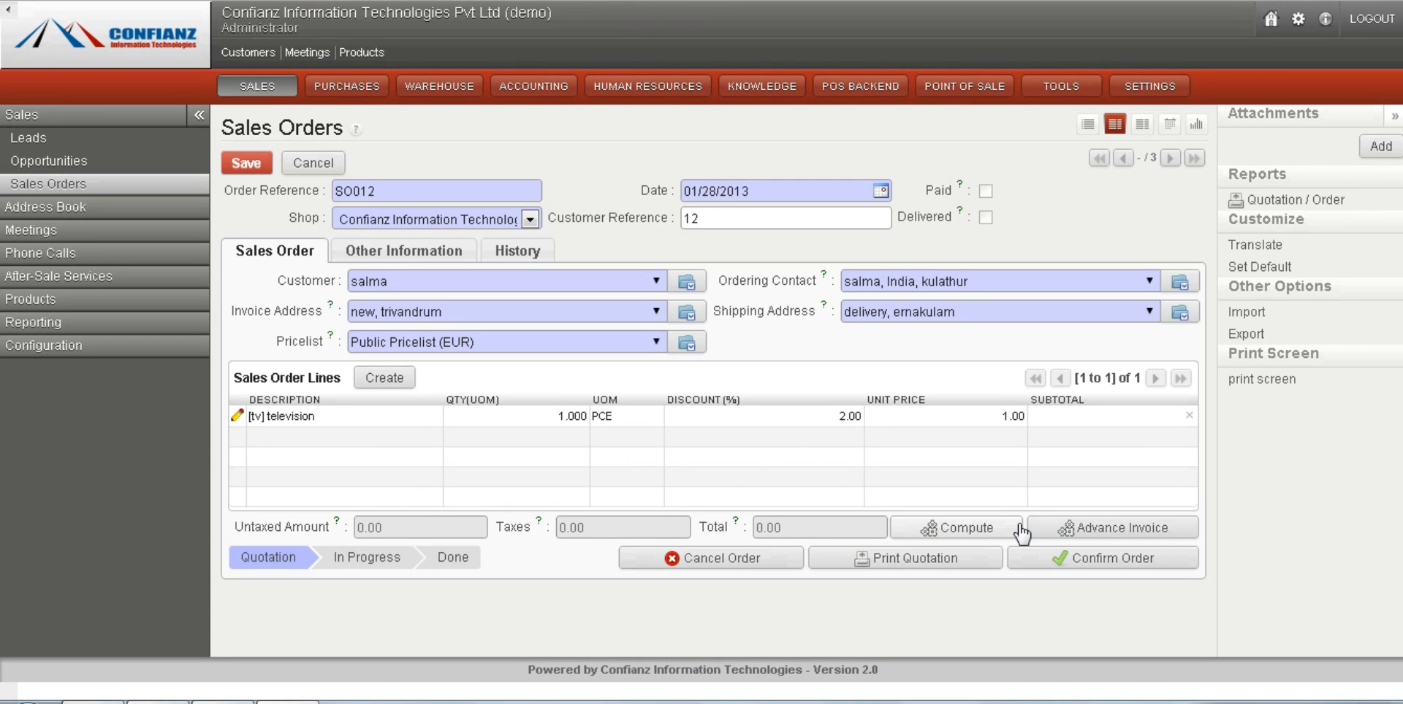
pyautogui.click(972, 529)
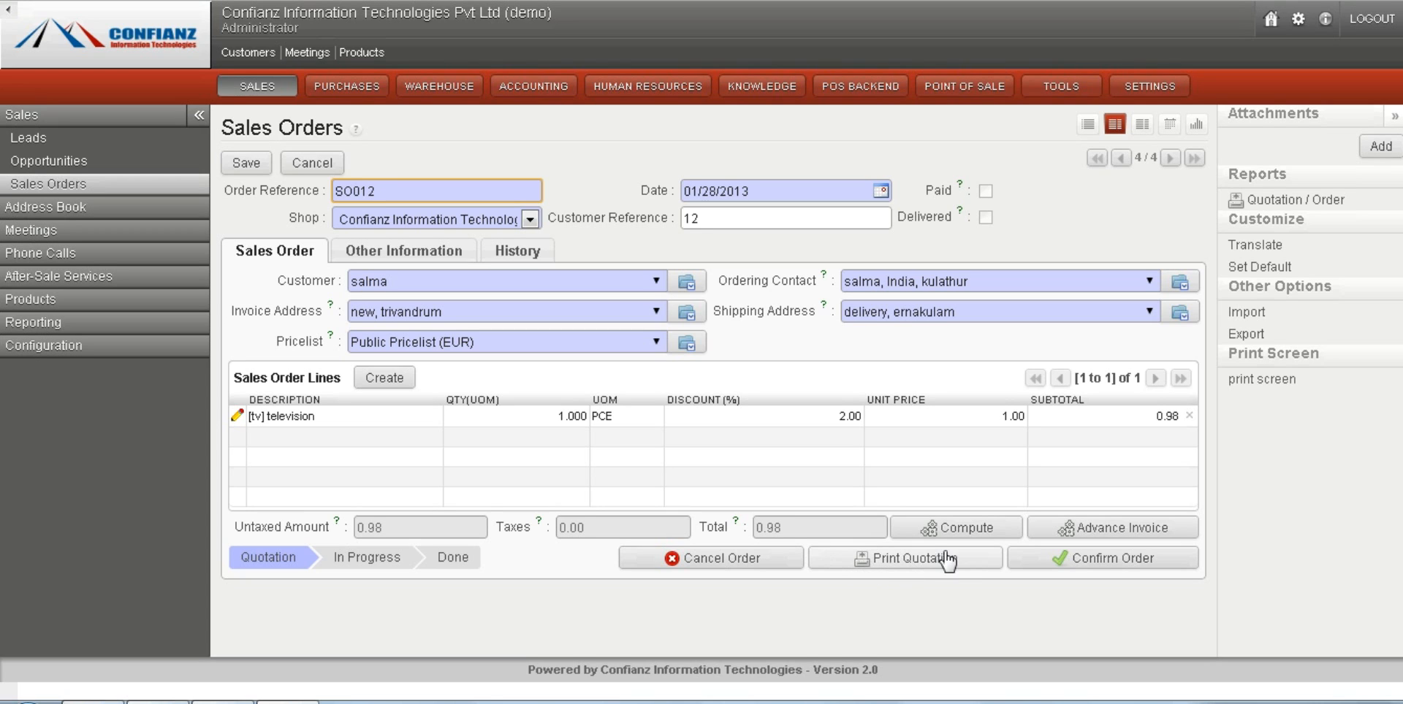
# Review the order's logistic options for picking policy, invoice policy and the quantities to invoice on.
pyautogui.click(397, 251)
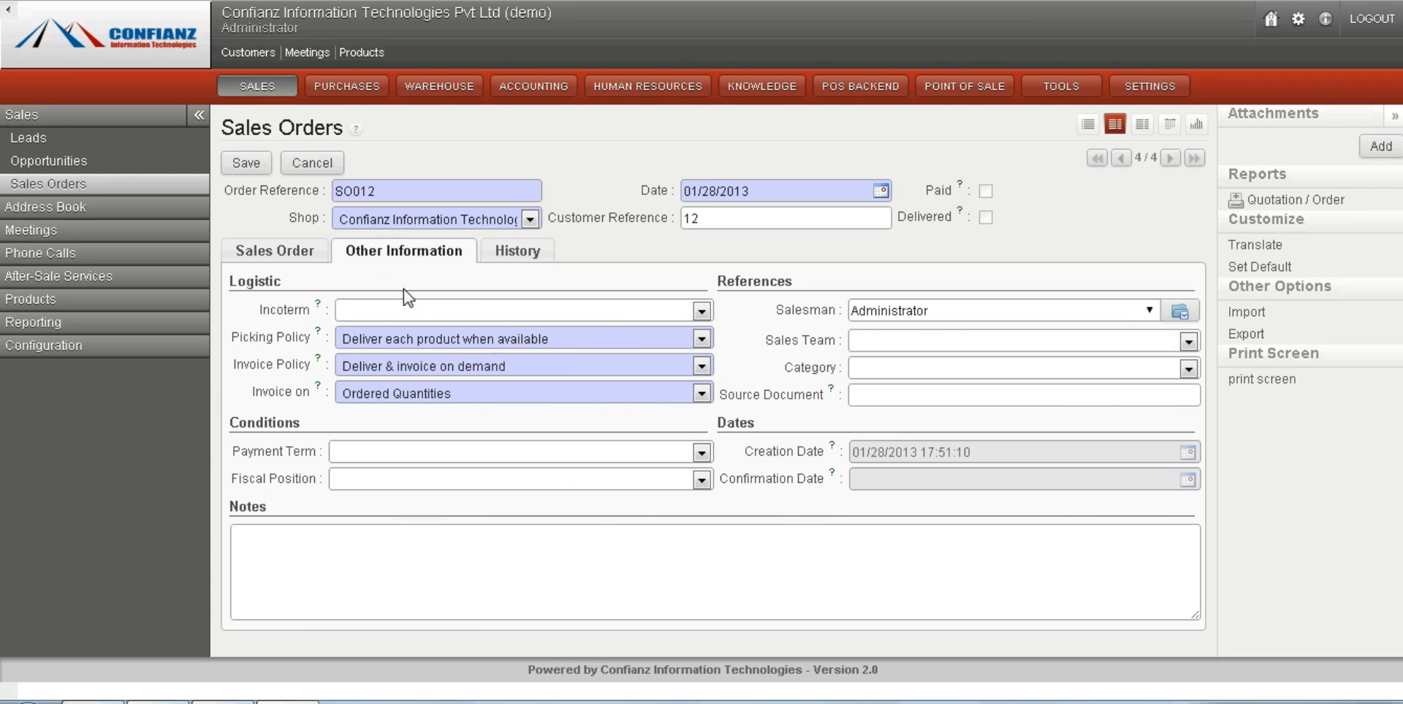
pyautogui.click(488, 340)
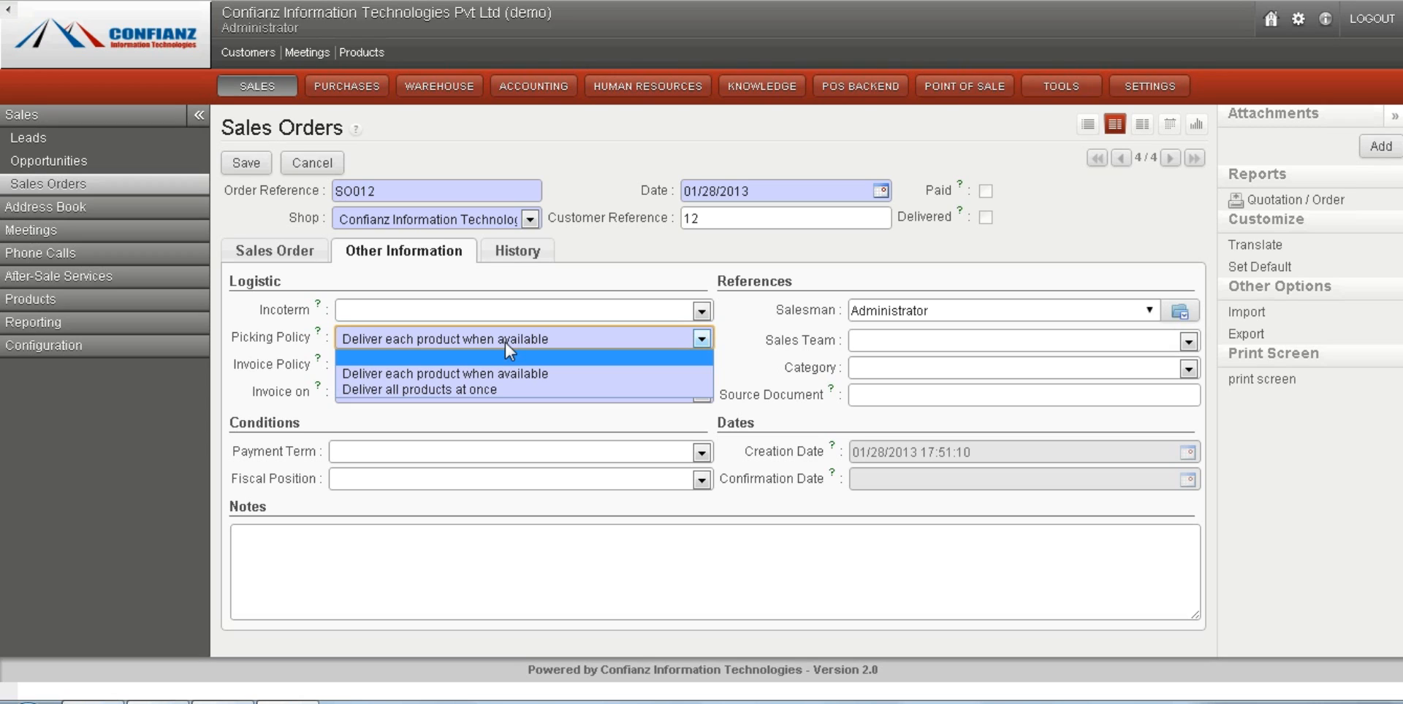
pyautogui.click(531, 338)
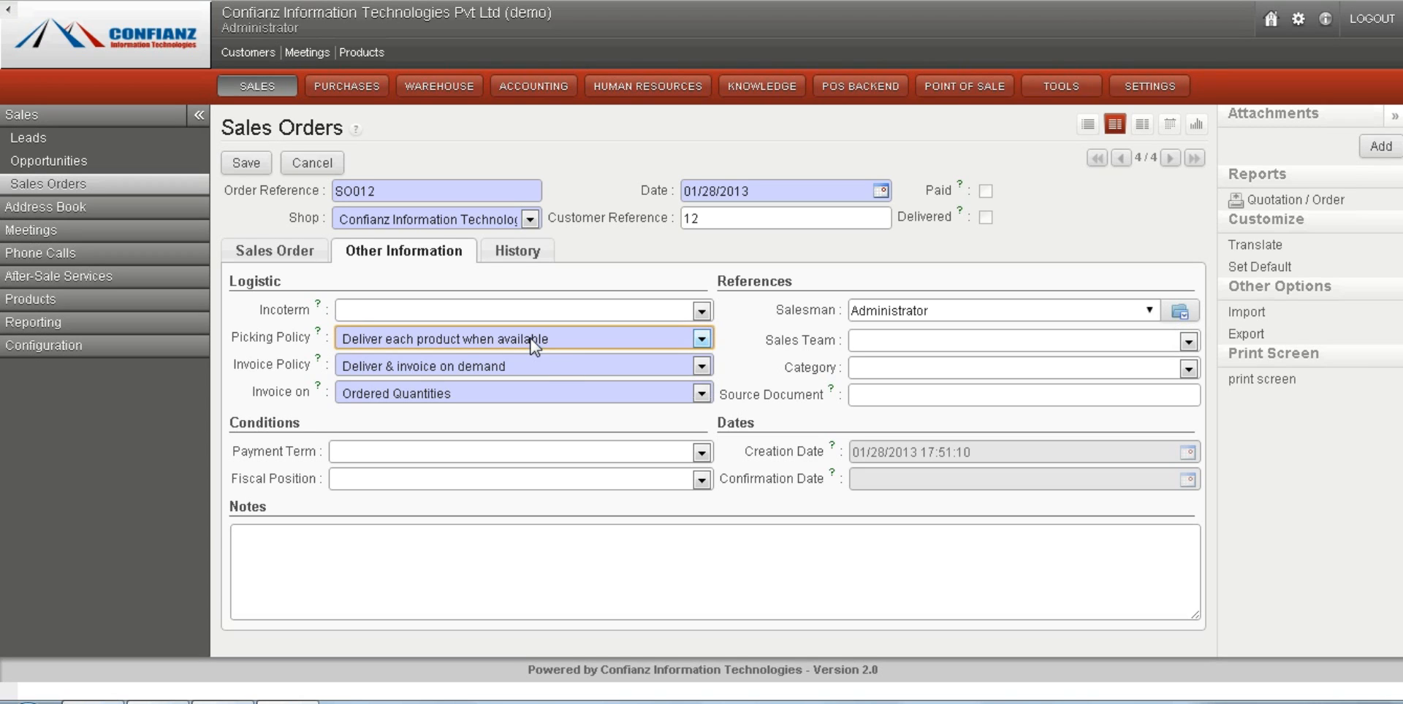
pyautogui.click(558, 366)
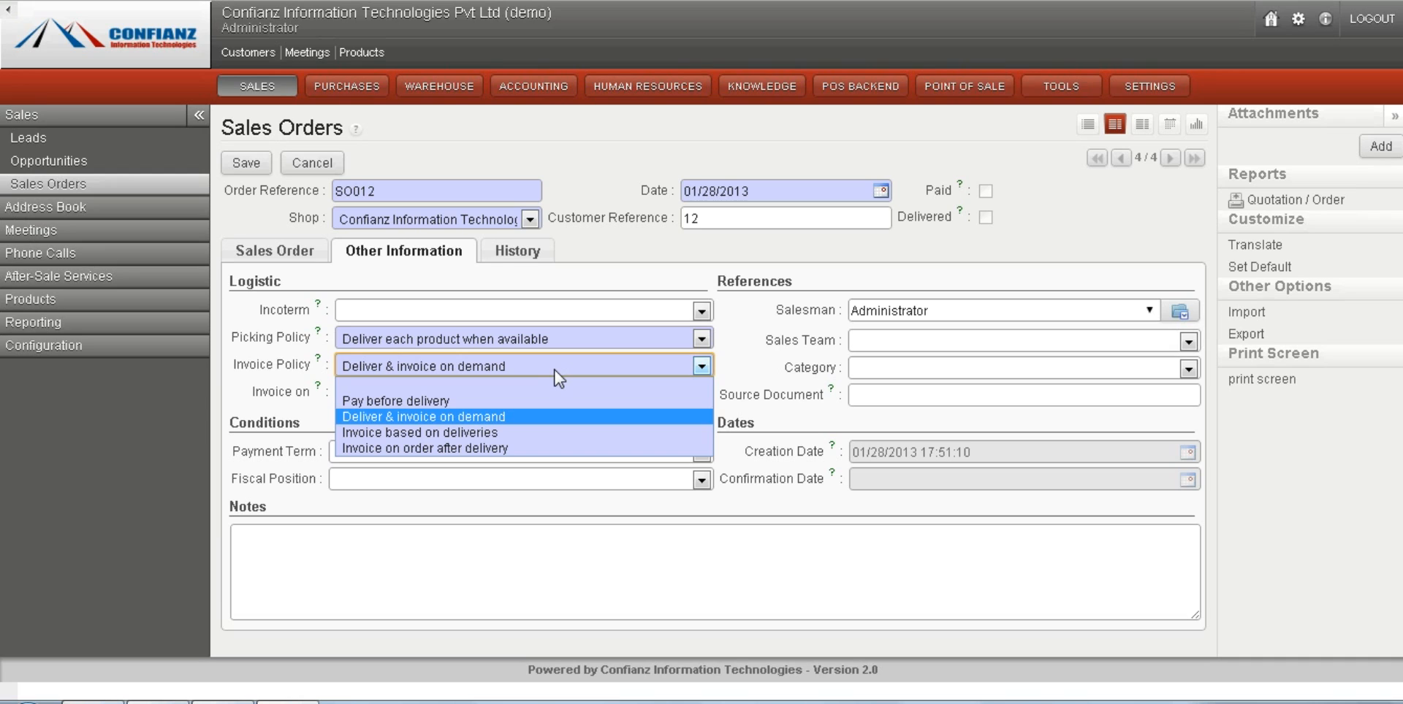
pyautogui.click(454, 365)
pyautogui.click(459, 394)
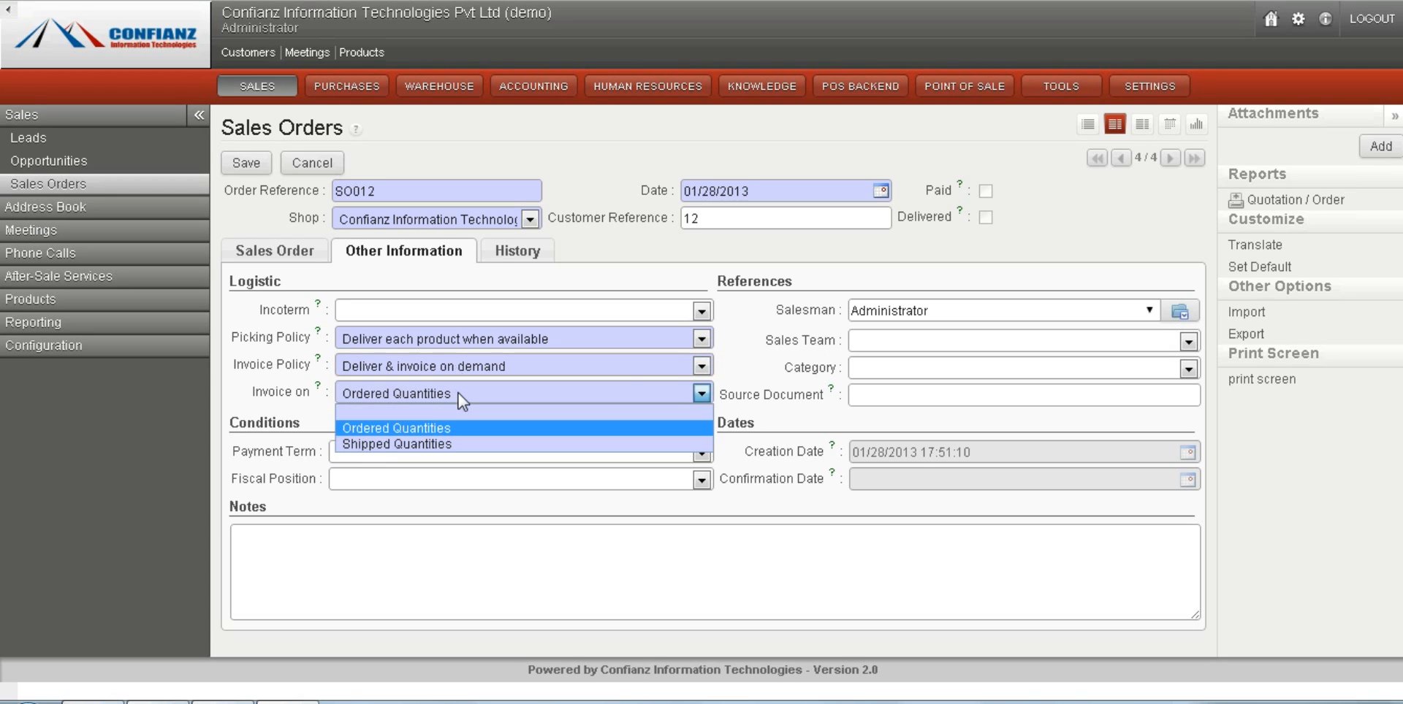
pyautogui.click(458, 393)
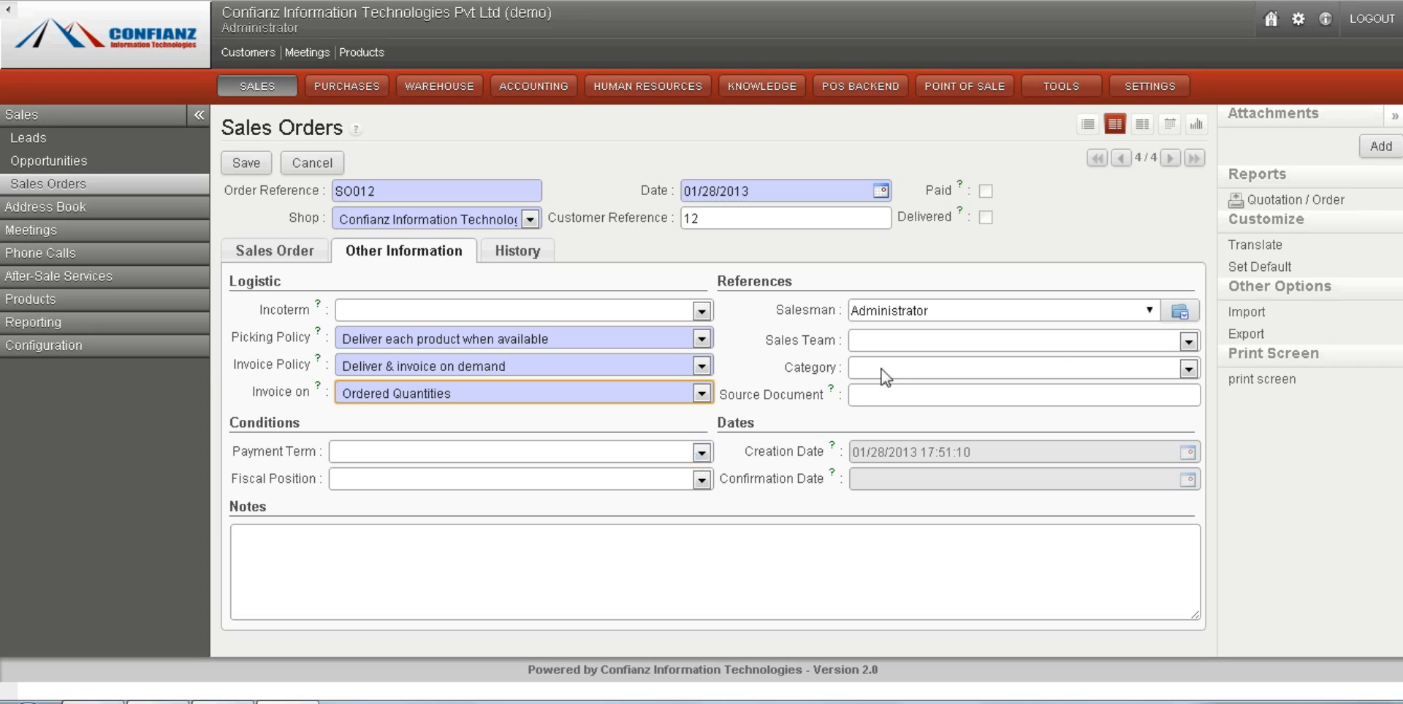
# Examine the order's reference fields for salesman, sales team, category and source document.
pyautogui.click(1150, 312)
pyautogui.click(1151, 312)
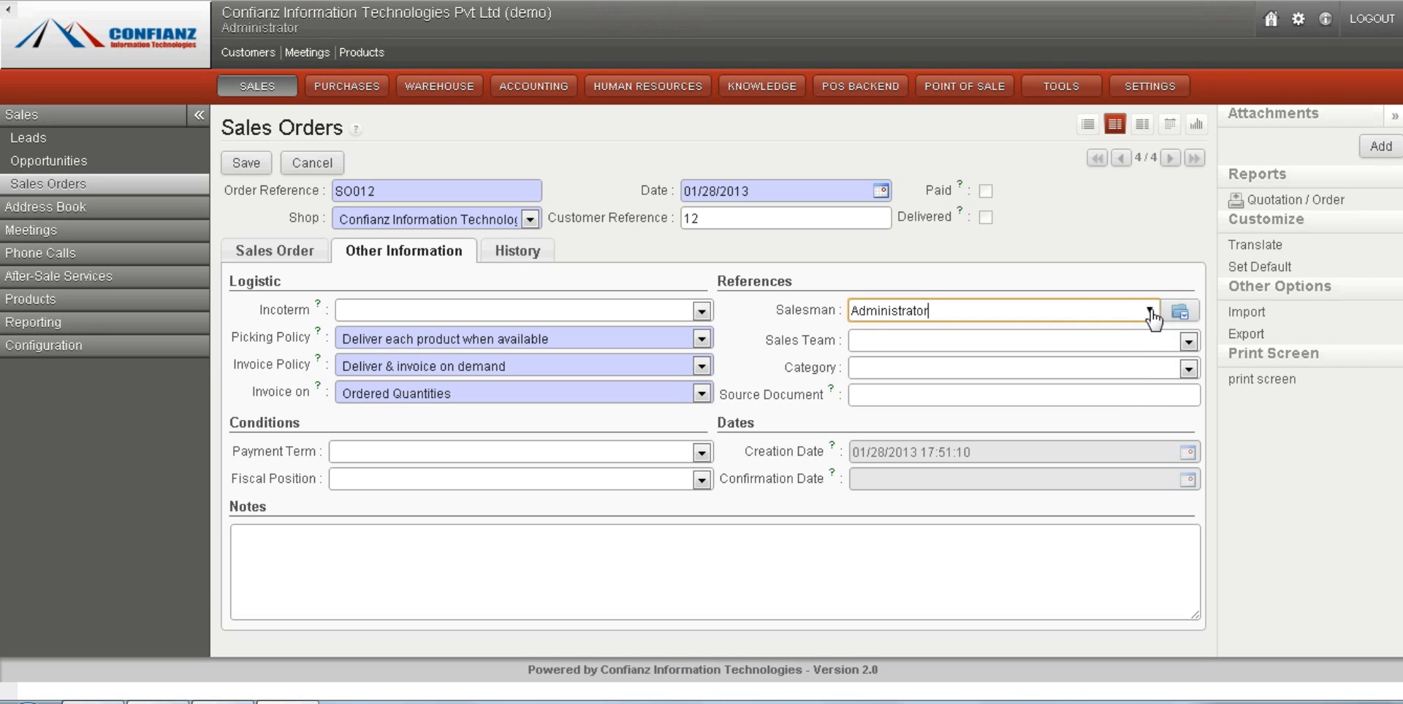
pyautogui.click(1189, 342)
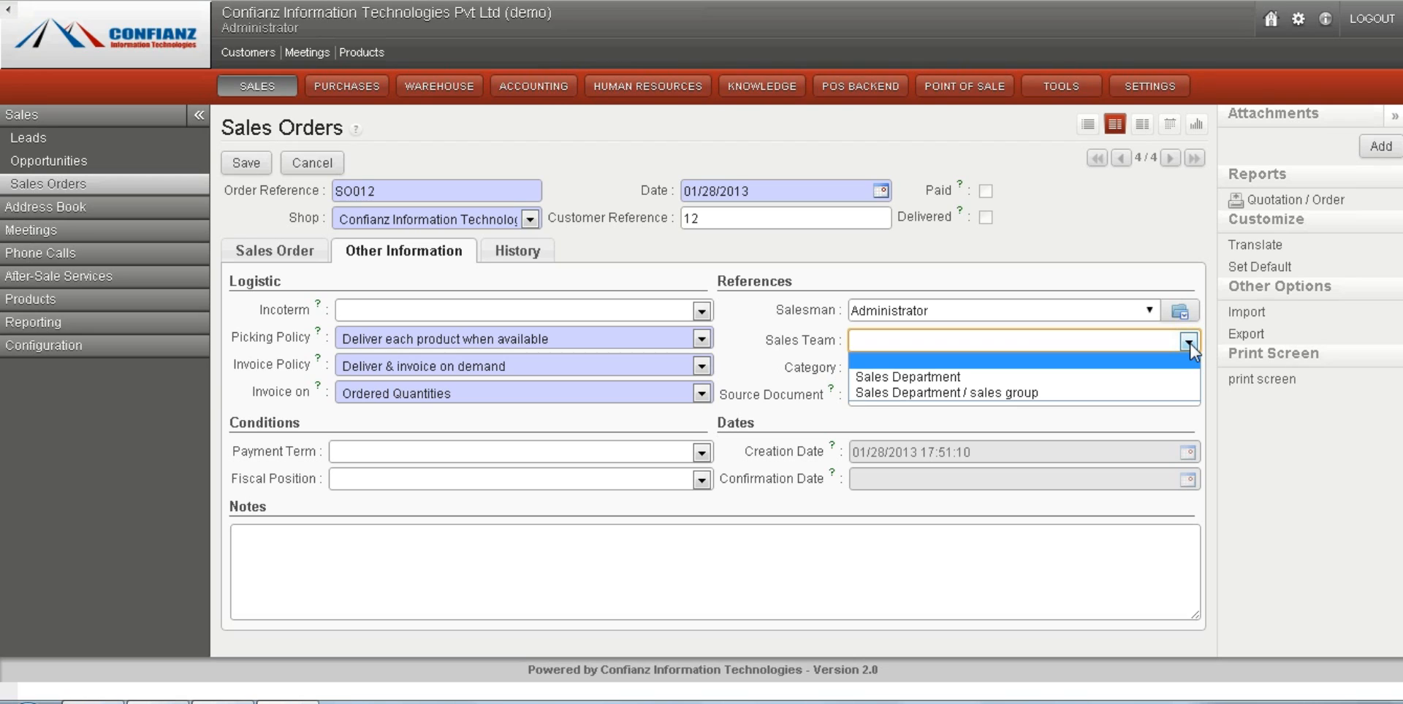
pyautogui.click(1189, 345)
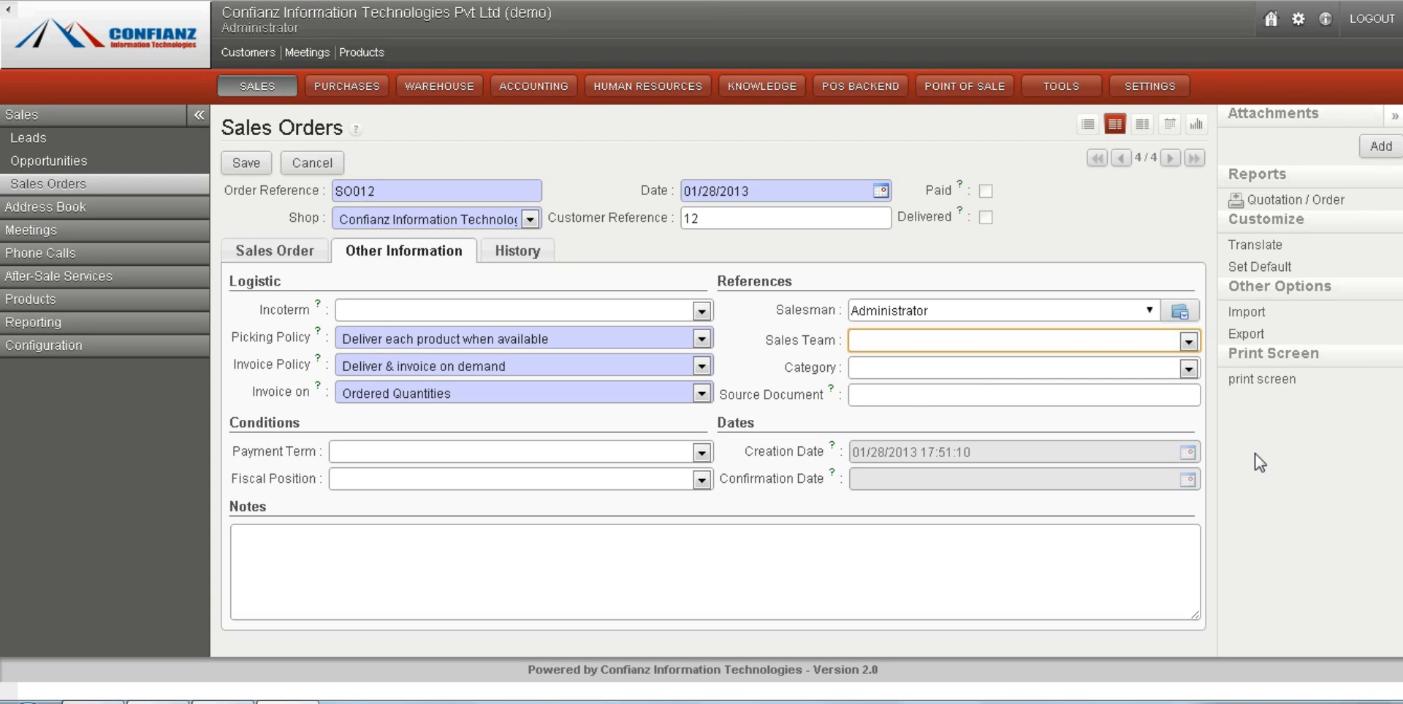
pyautogui.click(1190, 350)
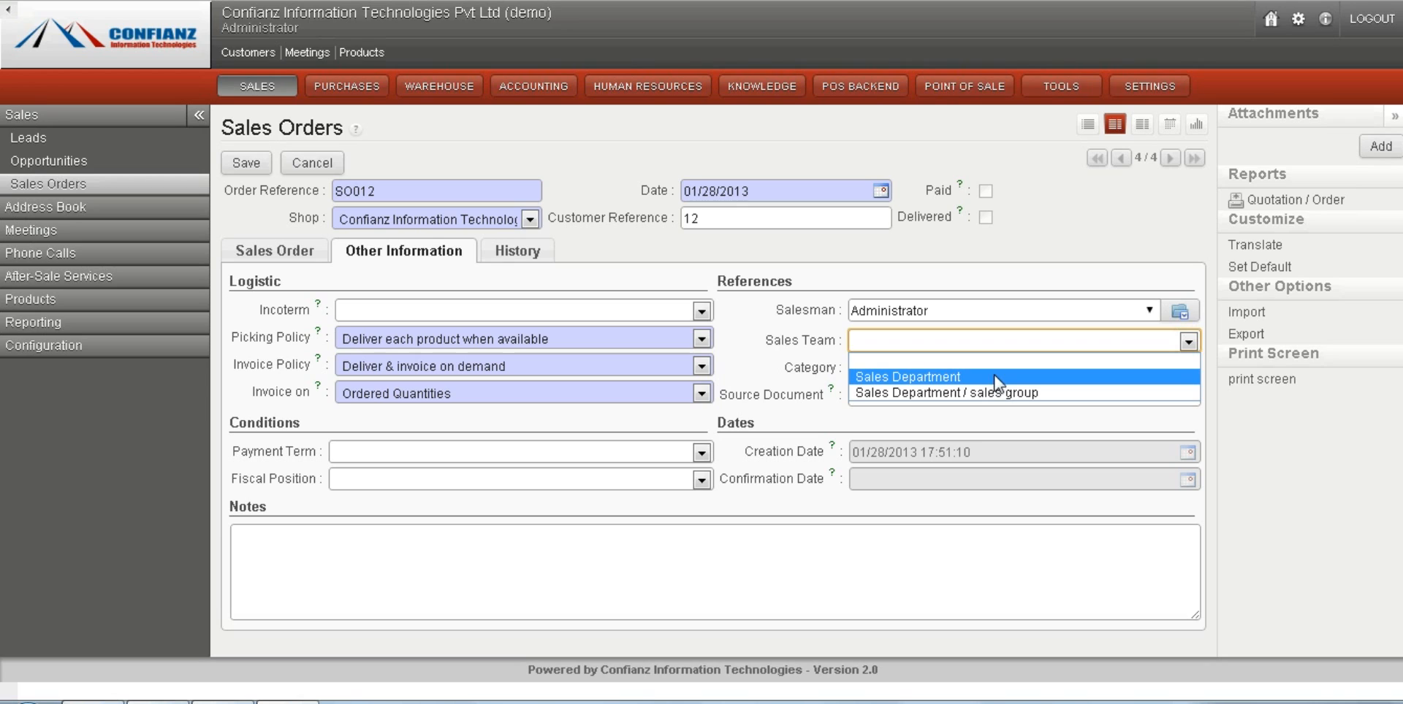
pyautogui.click(974, 335)
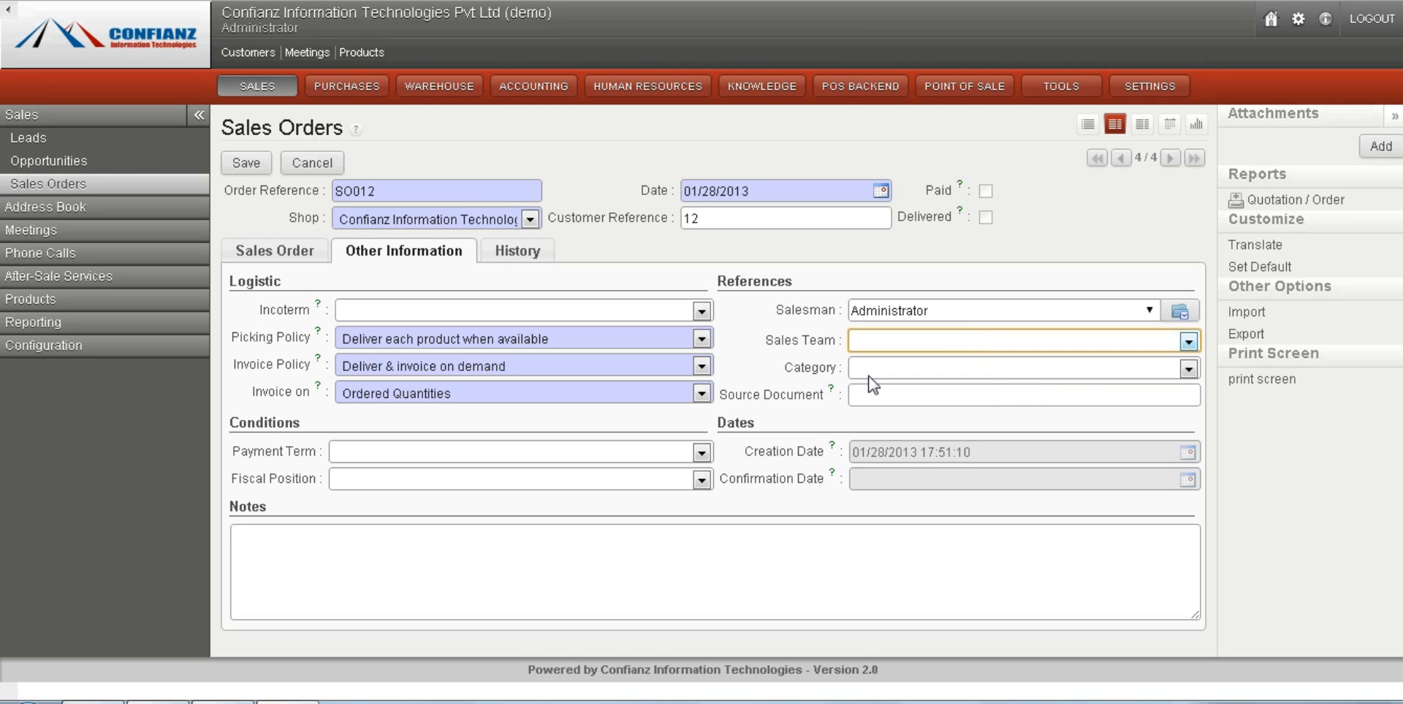
pyautogui.click(941, 370)
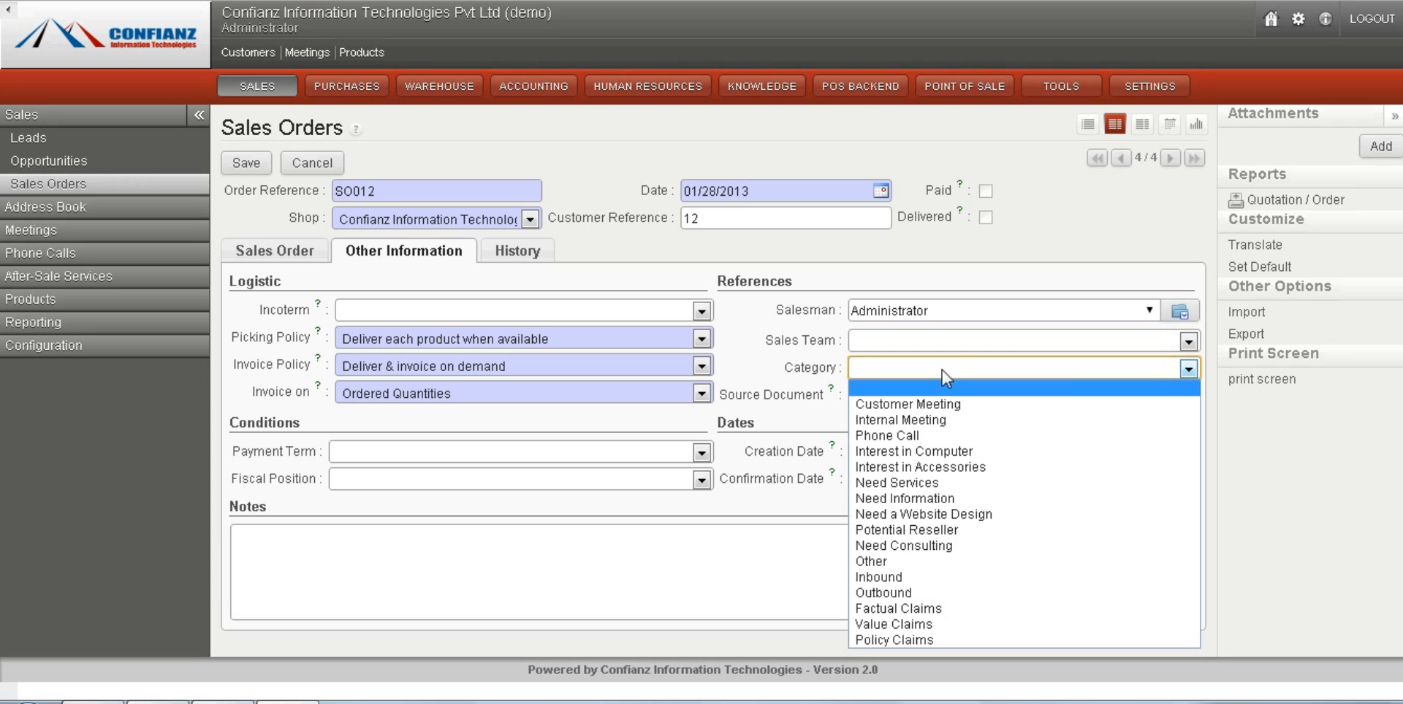
pyautogui.click(941, 370)
pyautogui.click(919, 398)
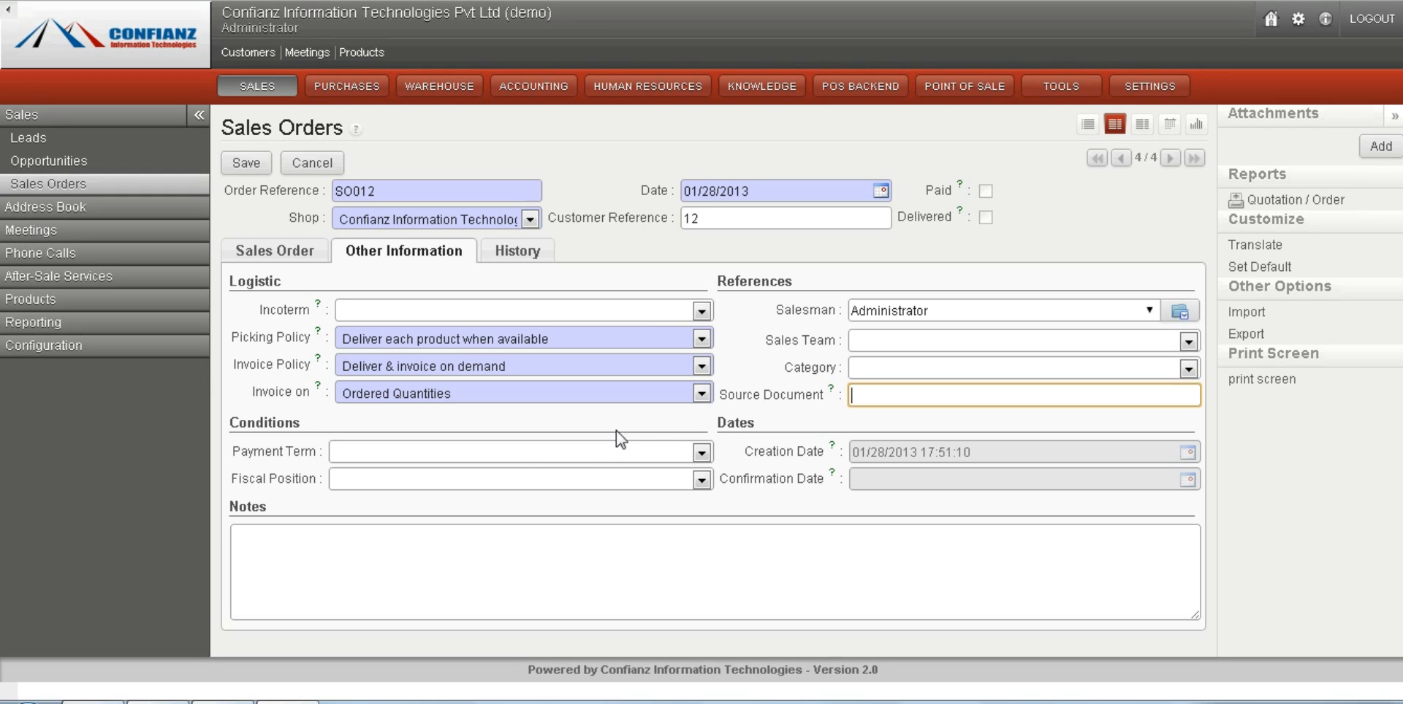
# Review the available payment terms and the order's invoice and packing history, returning to the main order details.
pyautogui.click(586, 454)
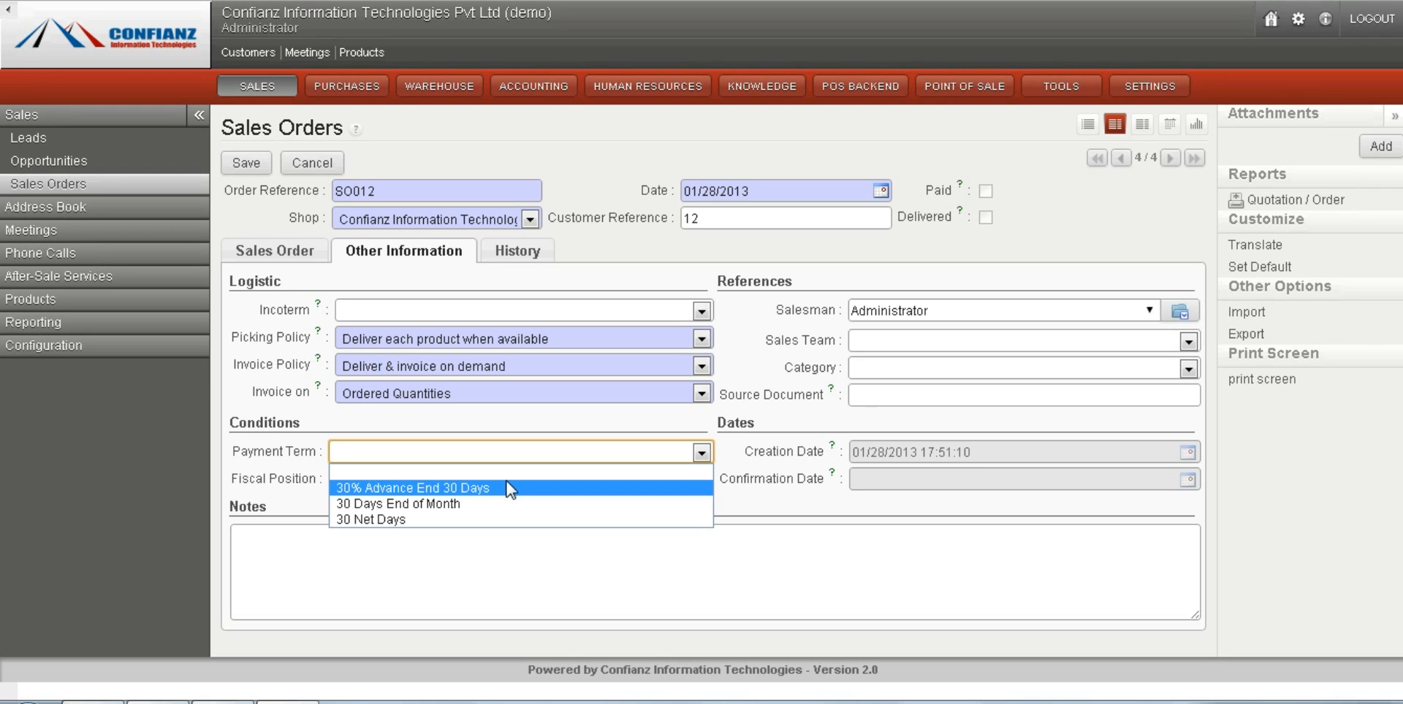
pyautogui.click(559, 453)
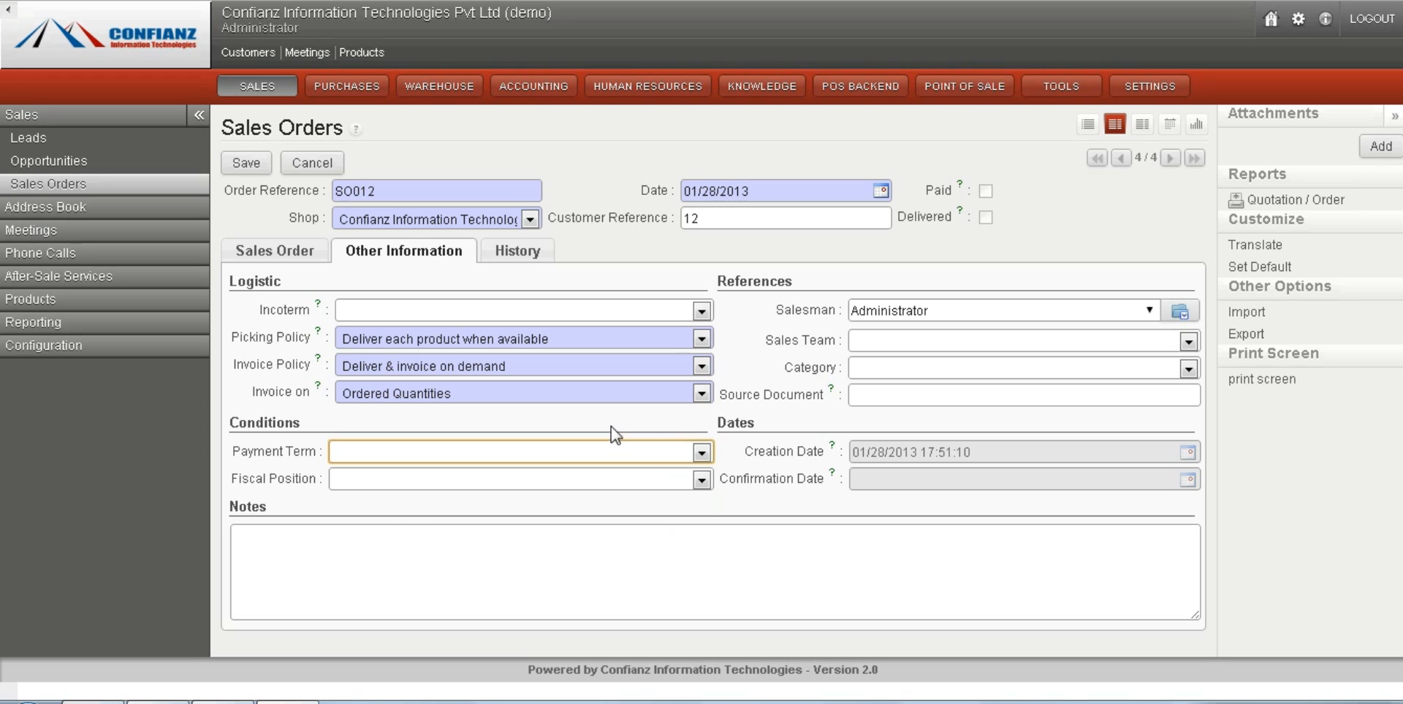
pyautogui.click(496, 255)
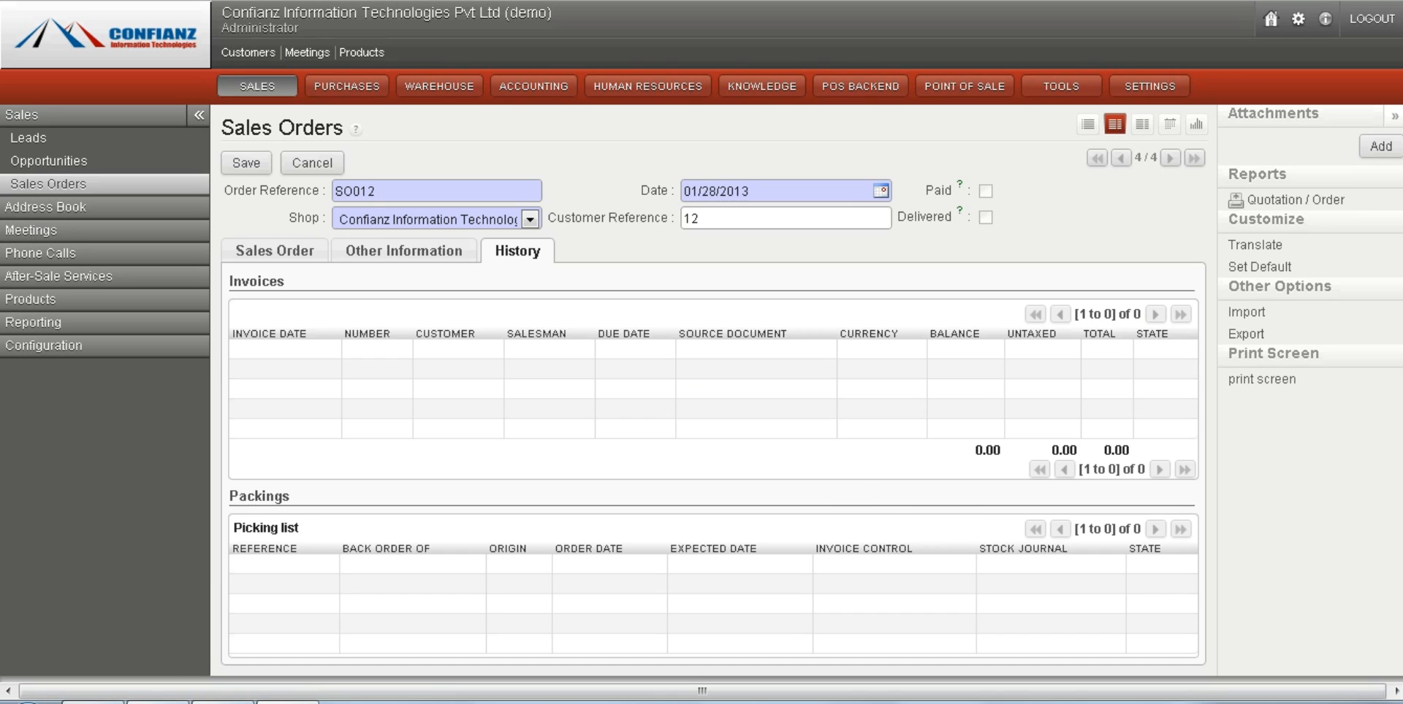
pyautogui.scroll(-1, 701, 340)
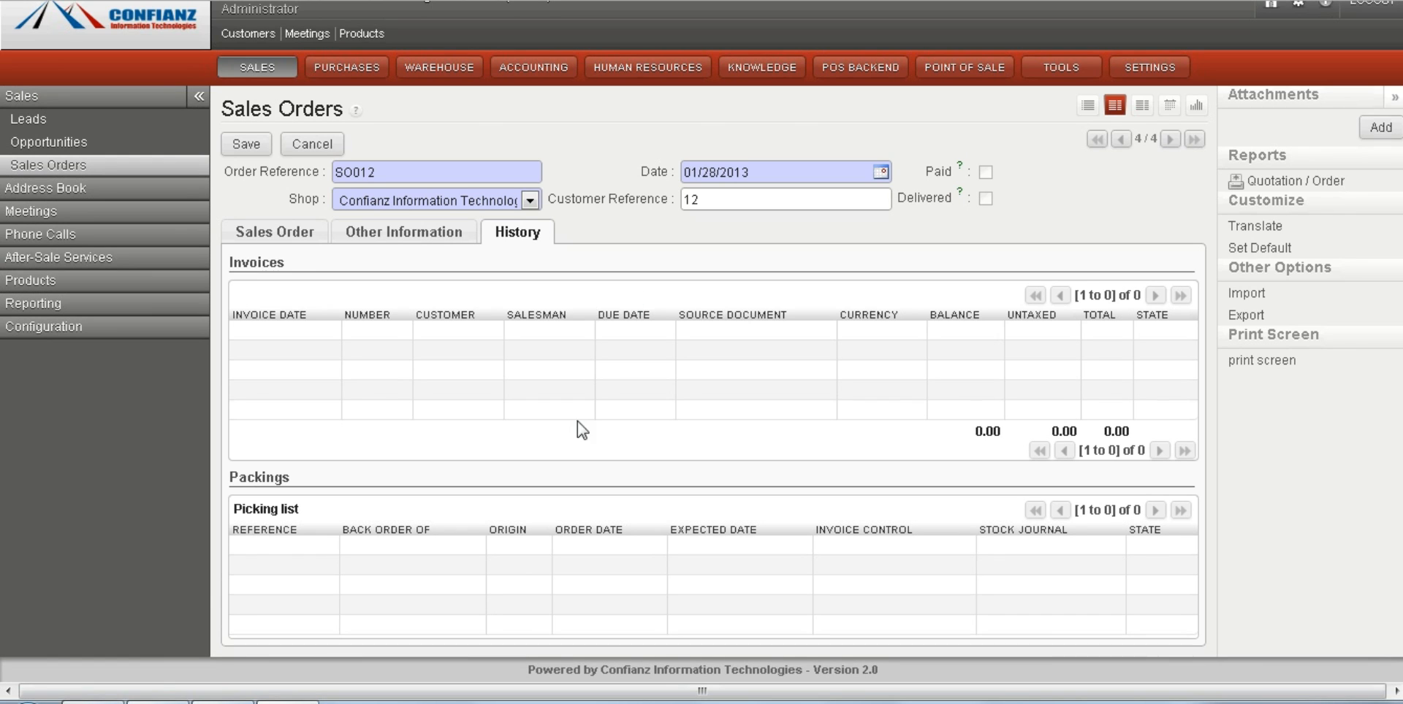
pyautogui.click(265, 232)
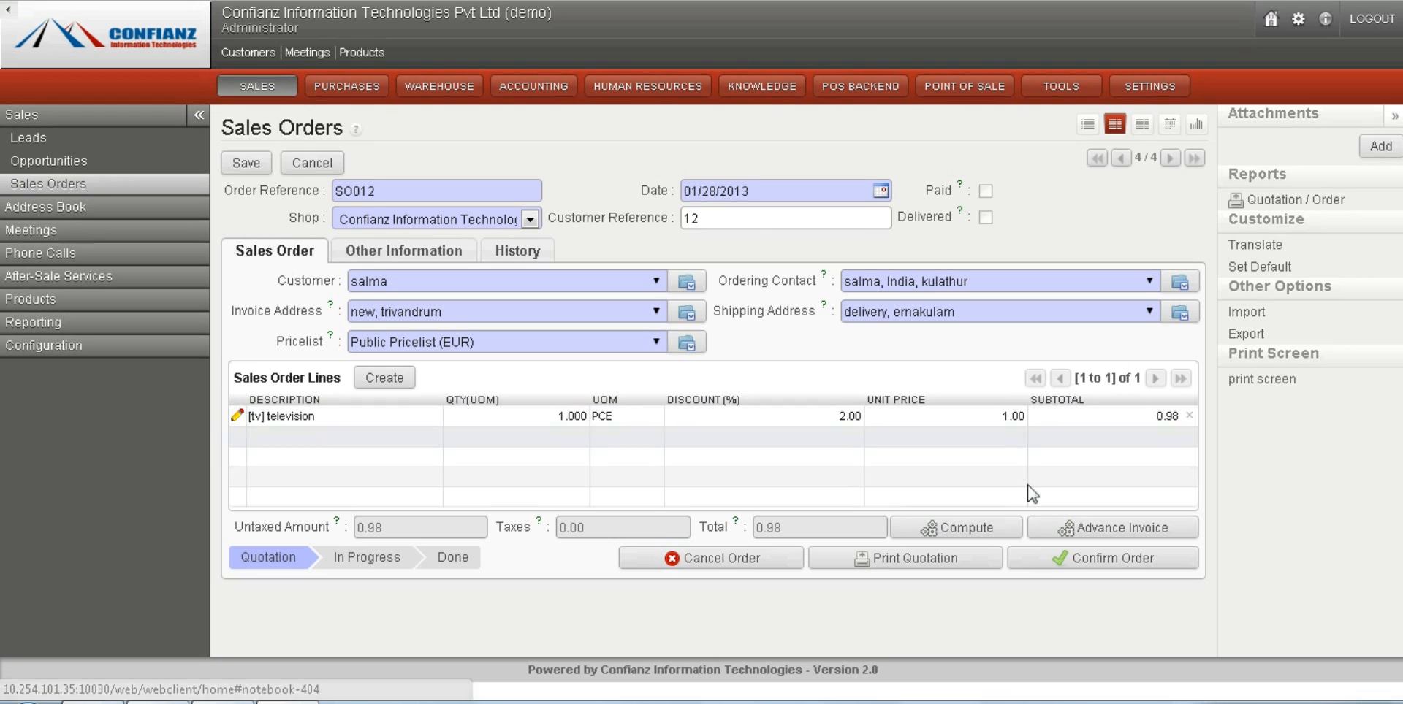
# Confirm the sales order and create its final invoice, returning to the sales orders list.
pyautogui.click(1108, 560)
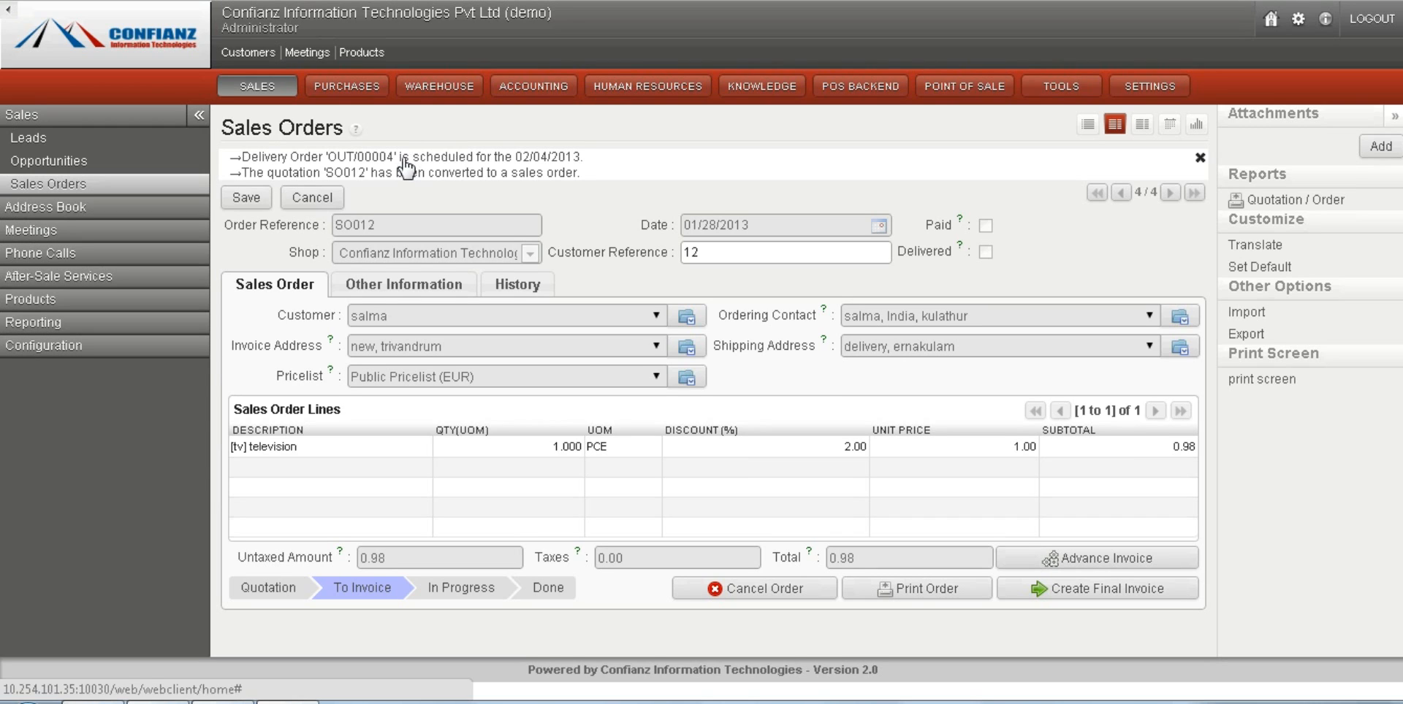
pyautogui.click(1075, 595)
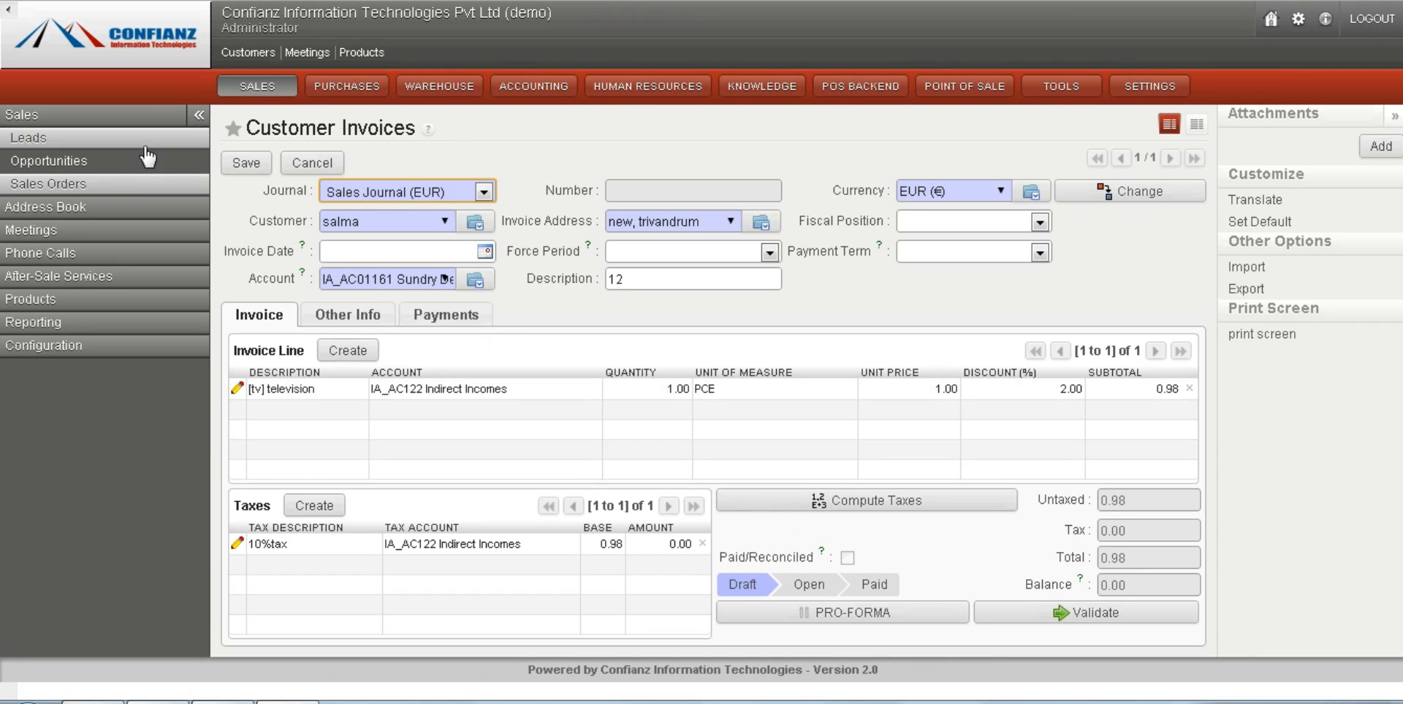
pyautogui.click(100, 188)
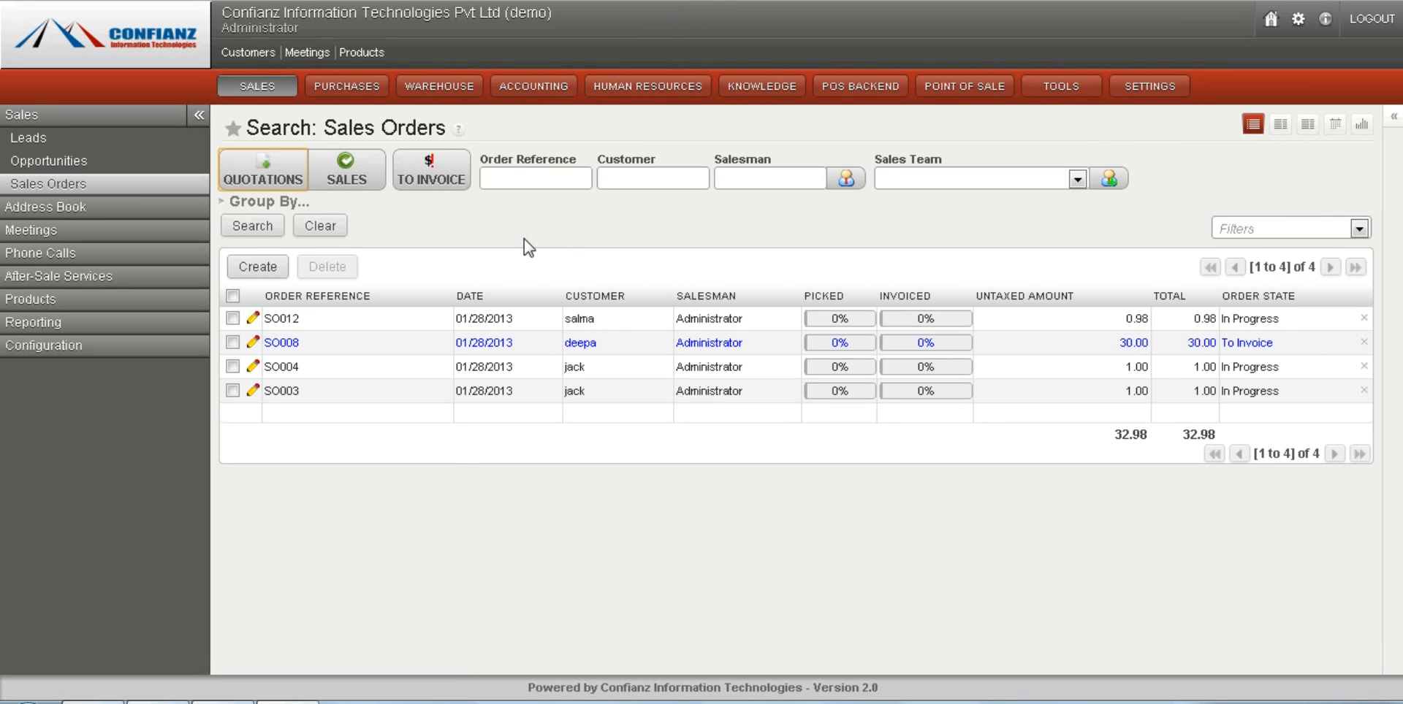